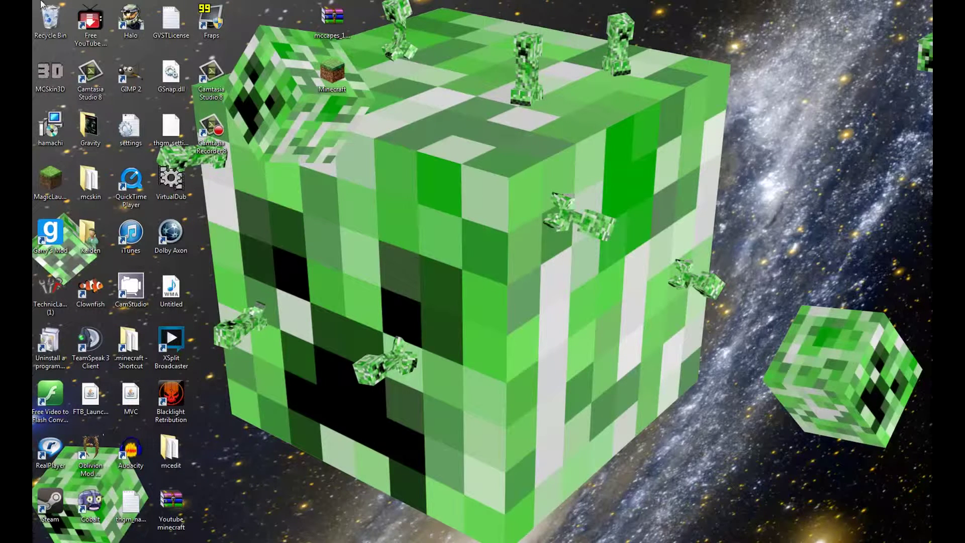
- Answer the incoming Skype group call and clear the call windows off the desktop
{"action": "left_click_drag", "start_coordinate": [35, 4], "coordinate": [211, 478]}
{"action": "left_click", "coordinate": [478, 250]}
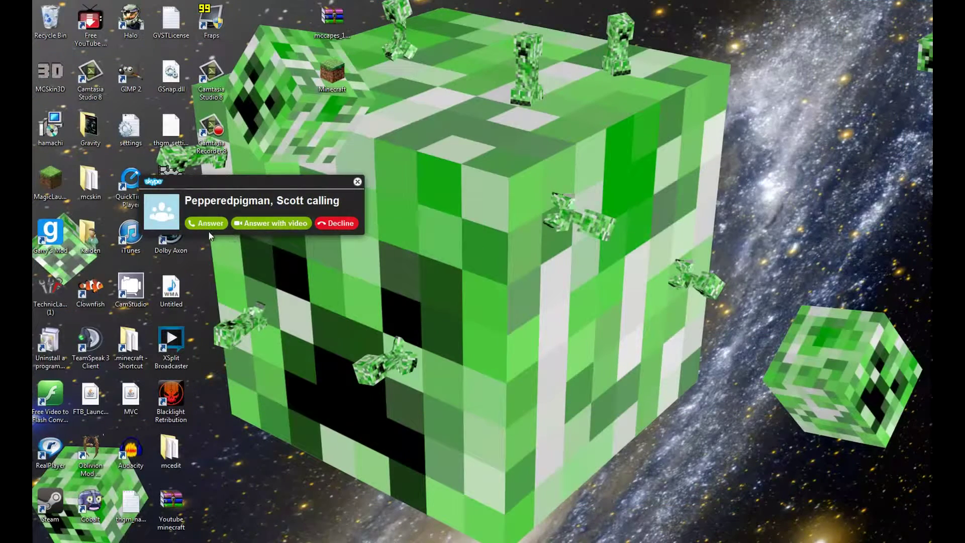
{"action": "left_click", "coordinate": [221, 226]}
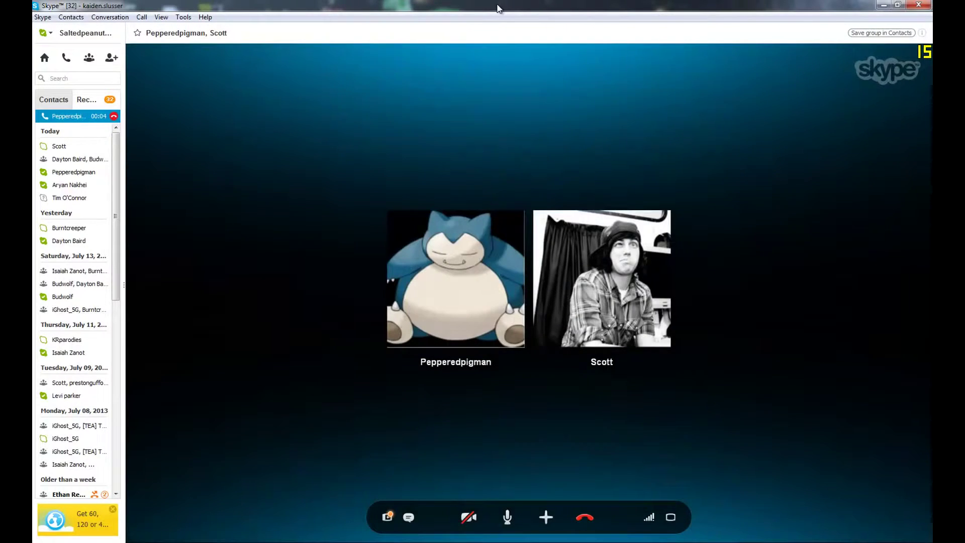
{"action": "double_click", "coordinate": [495, 9]}
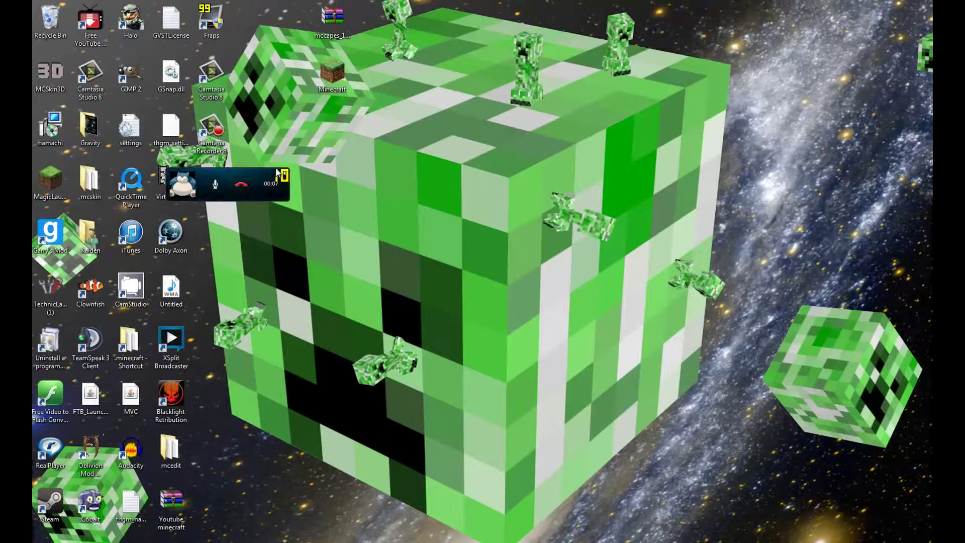
{"action": "left_click", "coordinate": [285, 176]}
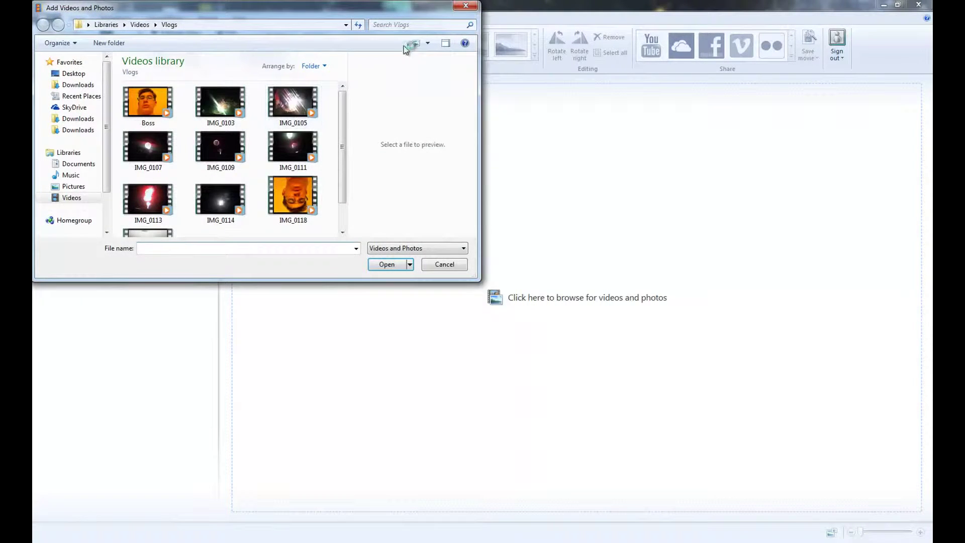
- Dismiss the media file browser and add a title clip with the text "Saltedpeanutbutter"
{"action": "left_click", "coordinate": [465, 7]}
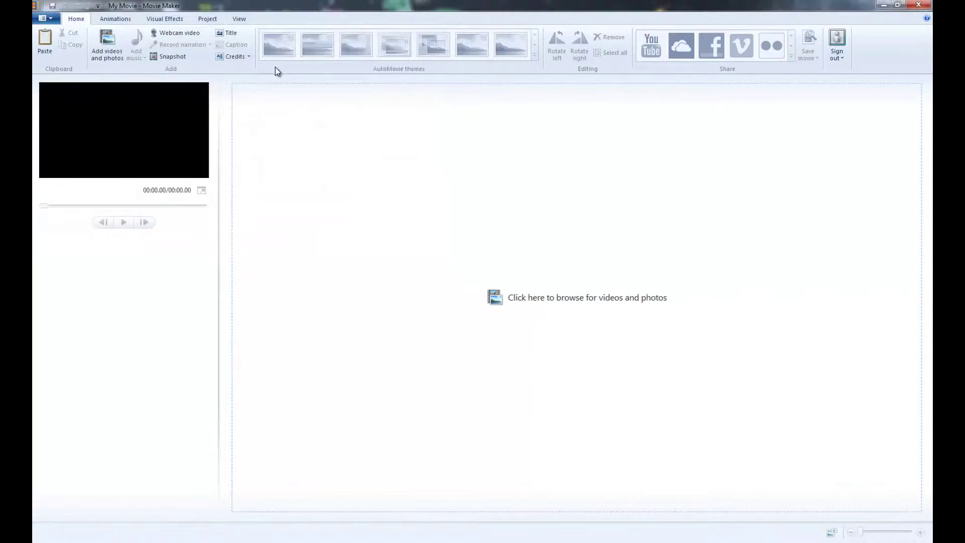
{"action": "left_click", "coordinate": [230, 33]}
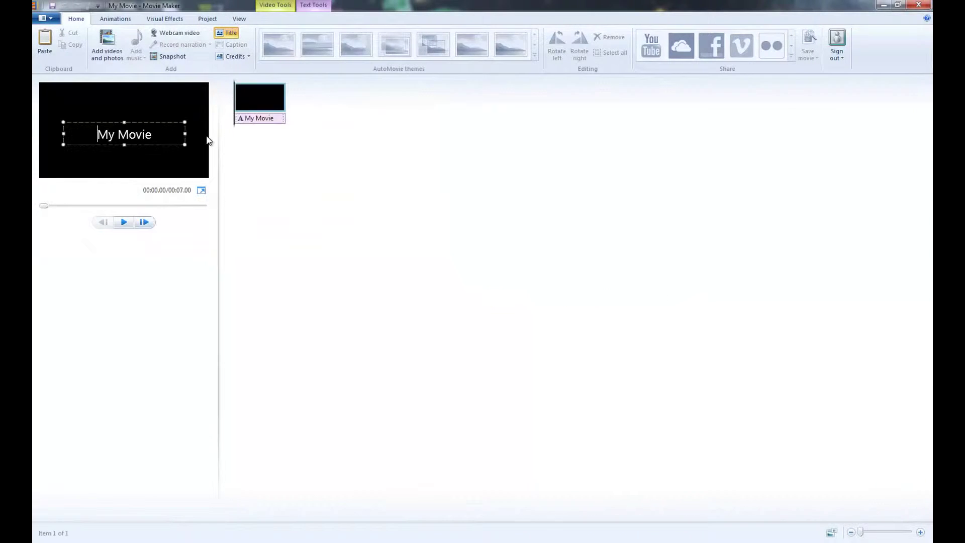
{"action": "left_click", "coordinate": [153, 135]}
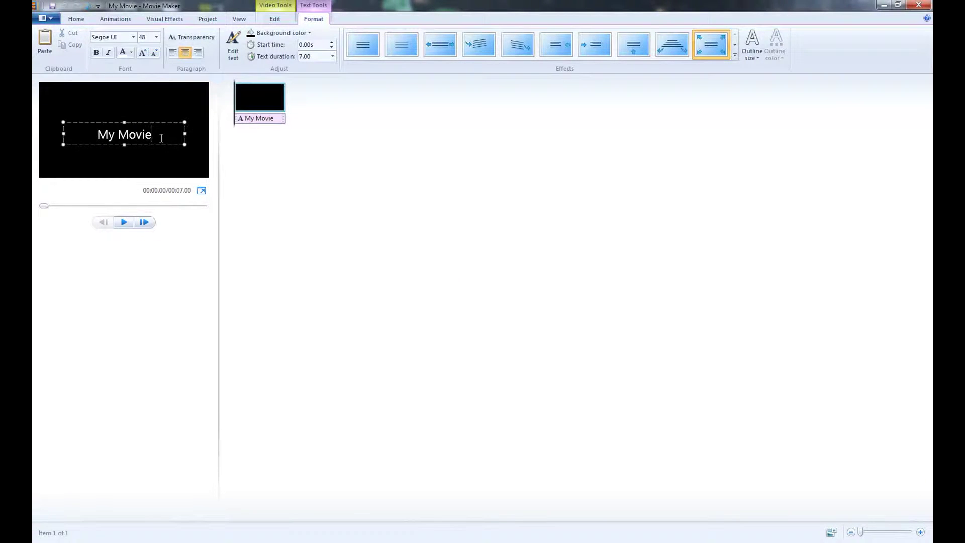
{"action": "key", "text": "ctrl+a"}
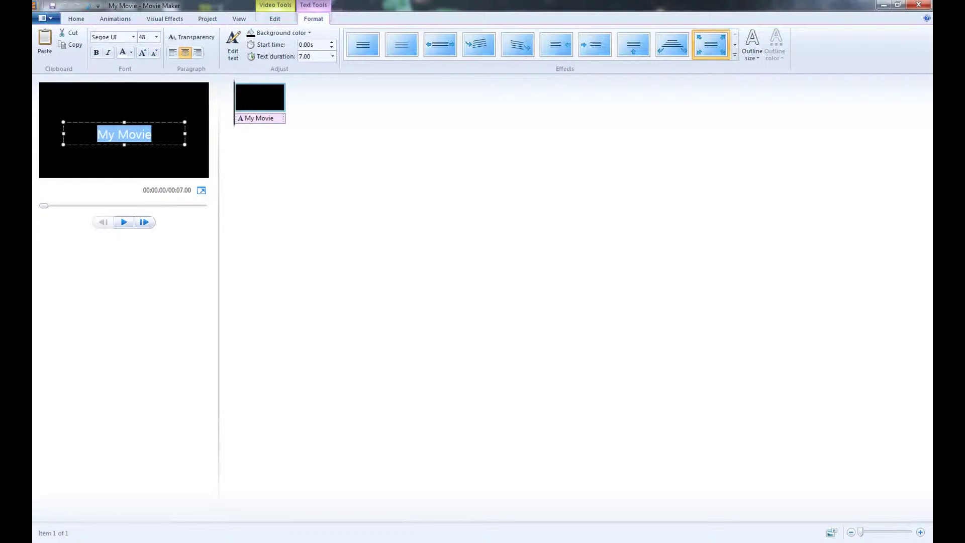
{"action": "type", "text": "Sa"}
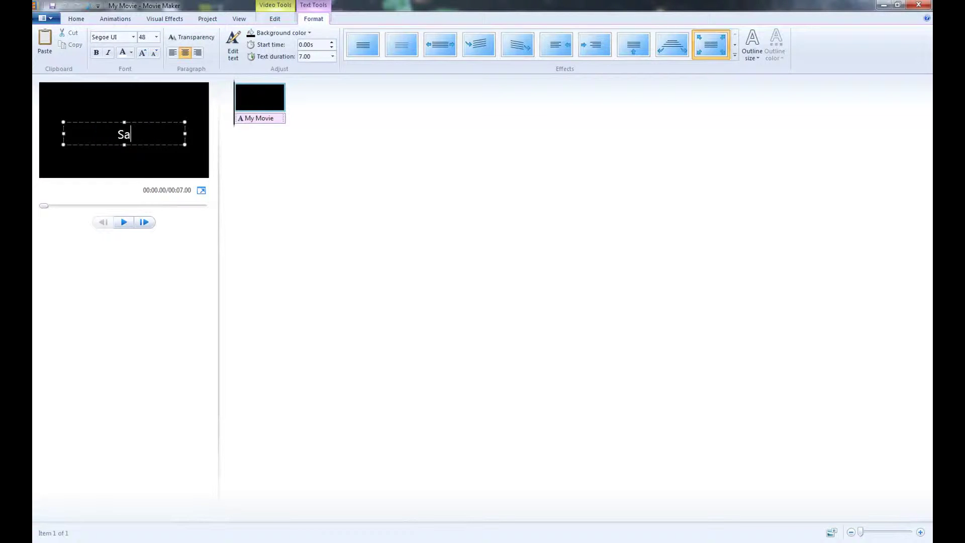
{"action": "type", "text": "lted eanutbutter"}
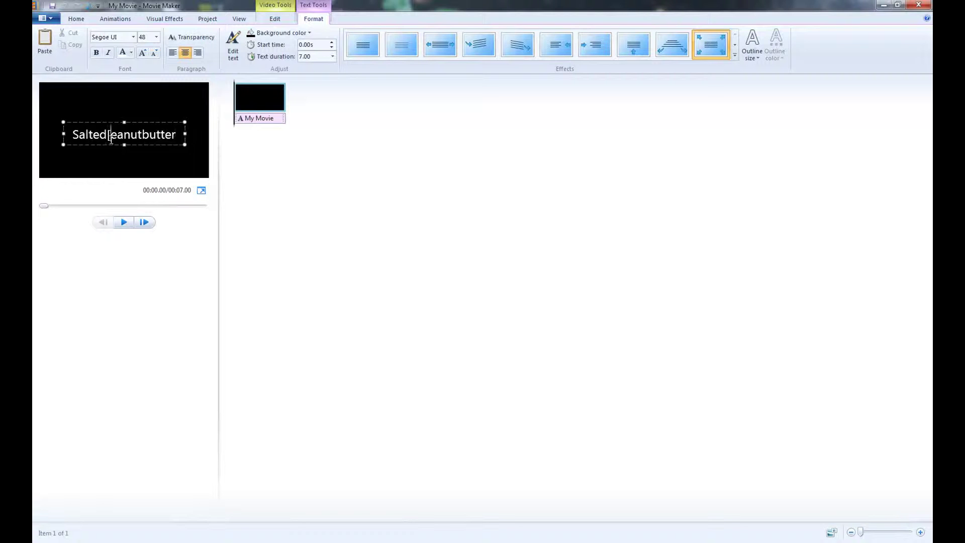
{"action": "type", "text": "p"}
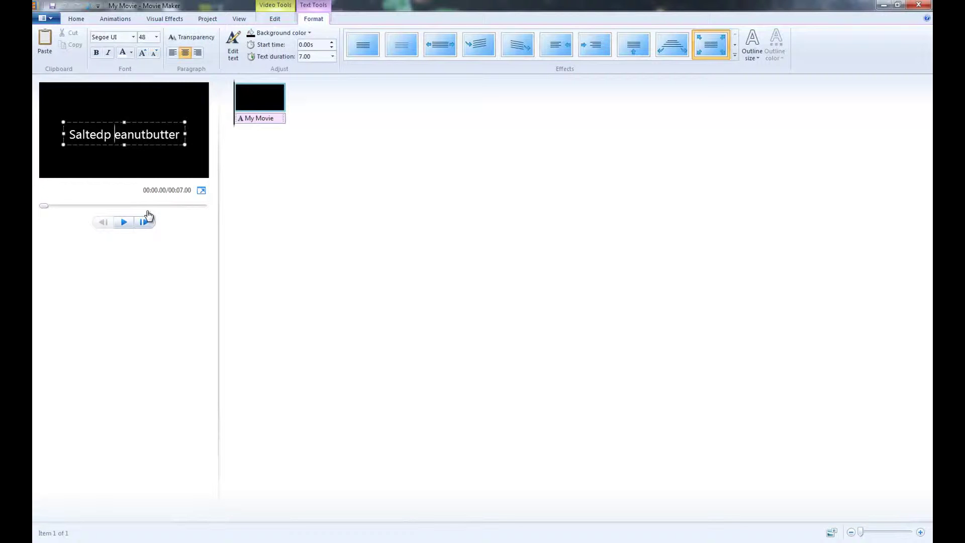
{"action": "key", "text": "BackSpace"}
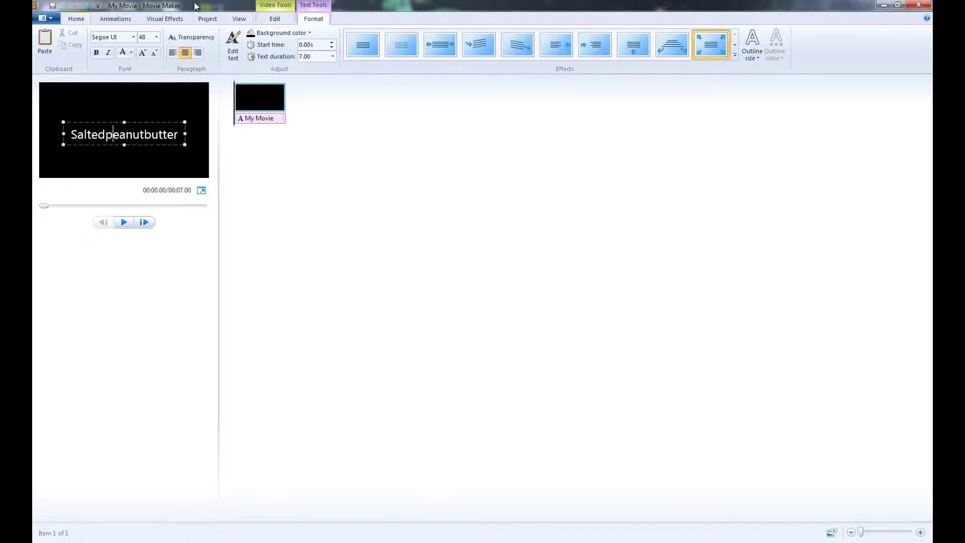
- Give the title text a narrow red outline and set the title clip's background to light blue
{"action": "left_click", "coordinate": [753, 48]}
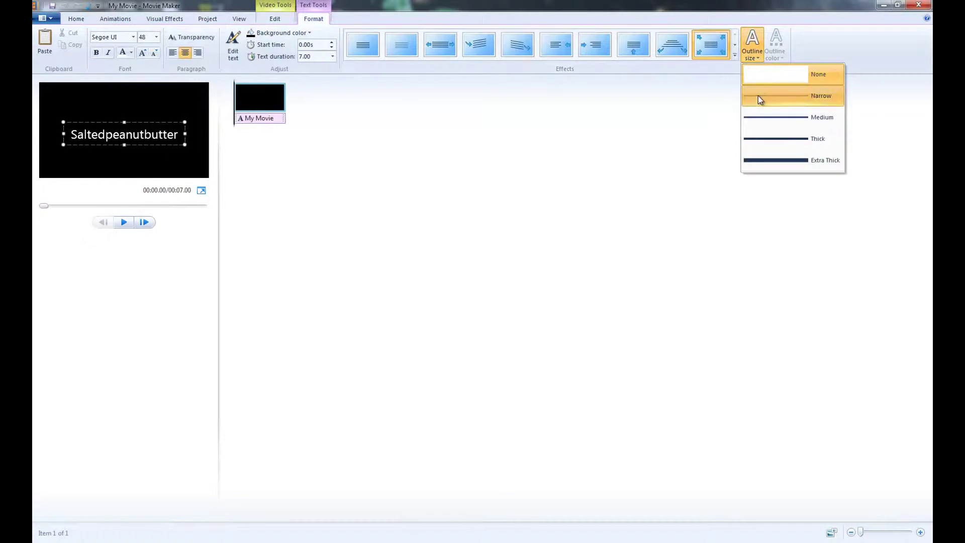
{"action": "left_click", "coordinate": [758, 96]}
{"action": "left_click", "coordinate": [779, 53]}
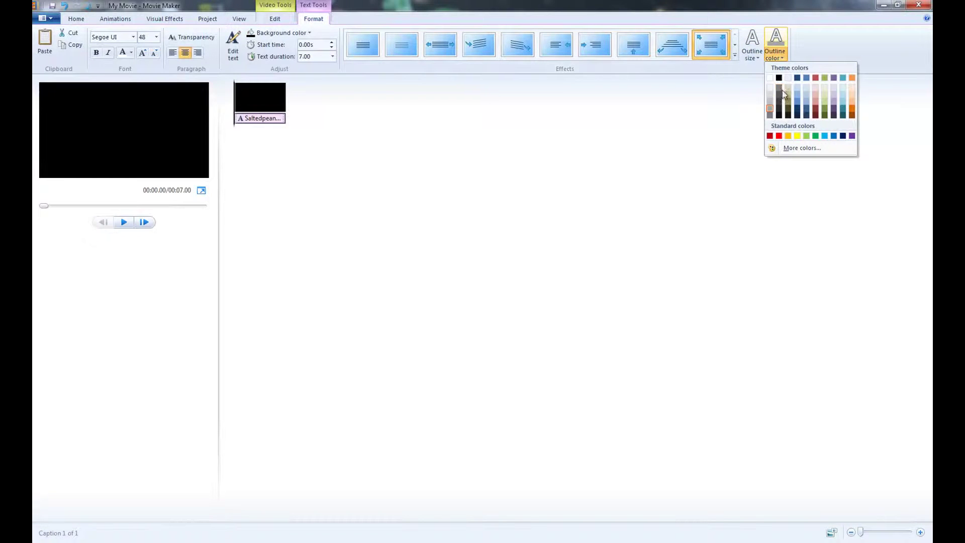
{"action": "left_click", "coordinate": [780, 136]}
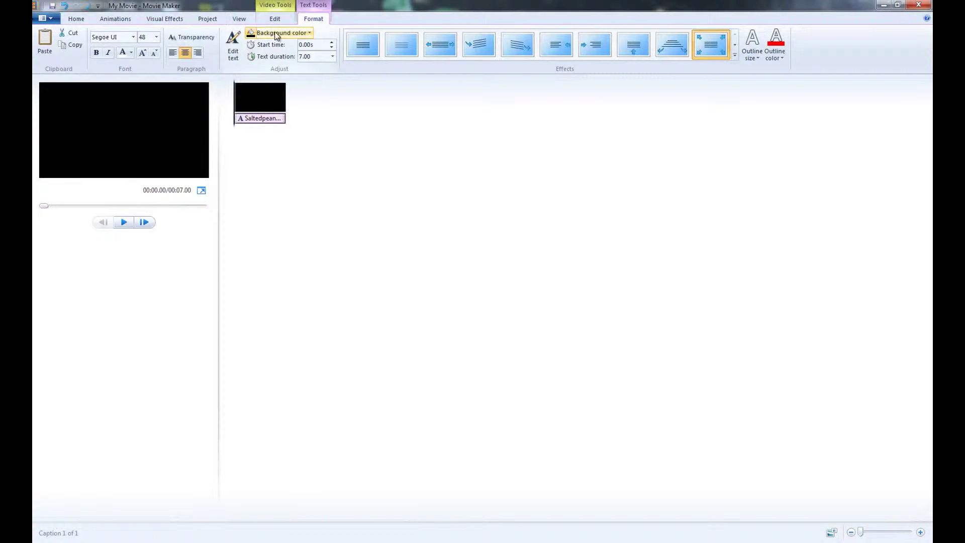
{"action": "left_click", "coordinate": [307, 33]}
{"action": "left_click", "coordinate": [306, 113]}
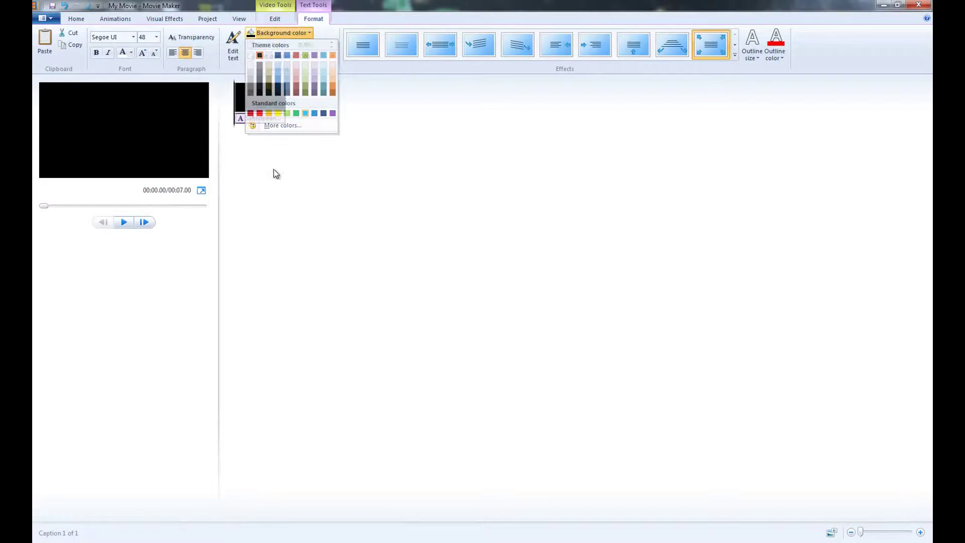
- Play the title clip in the preview and return the playhead to the start
{"action": "key", "text": "space"}
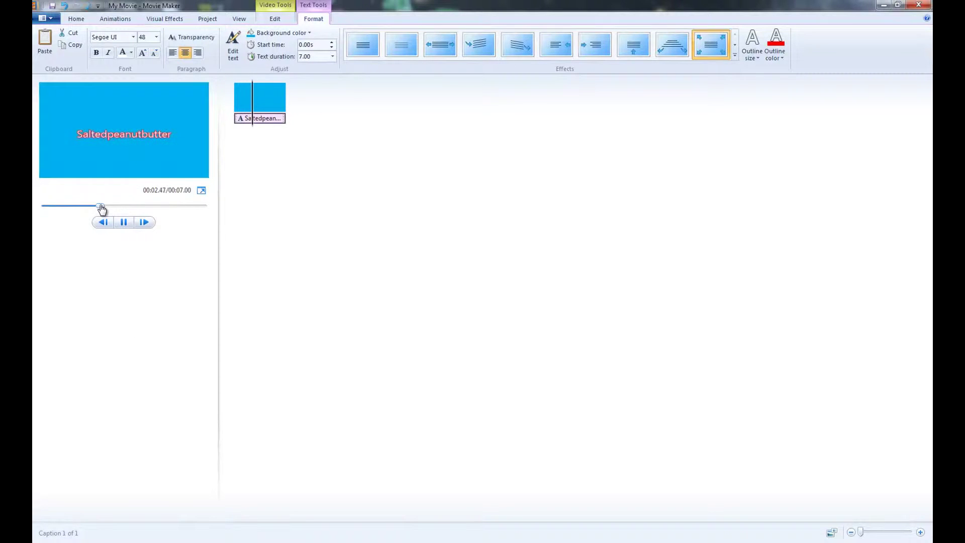
{"action": "left_click_drag", "start_coordinate": [99, 207], "coordinate": [44, 207]}
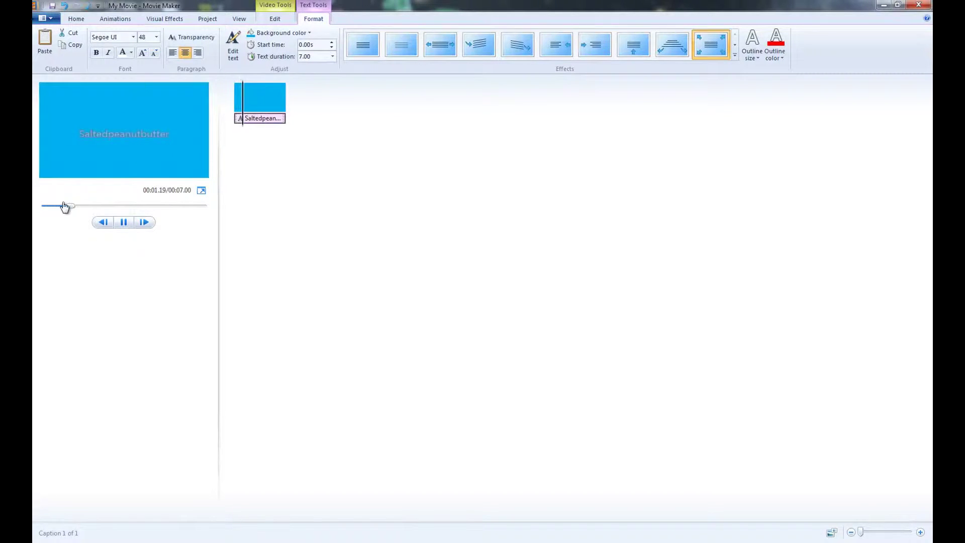
{"action": "left_click", "coordinate": [123, 222]}
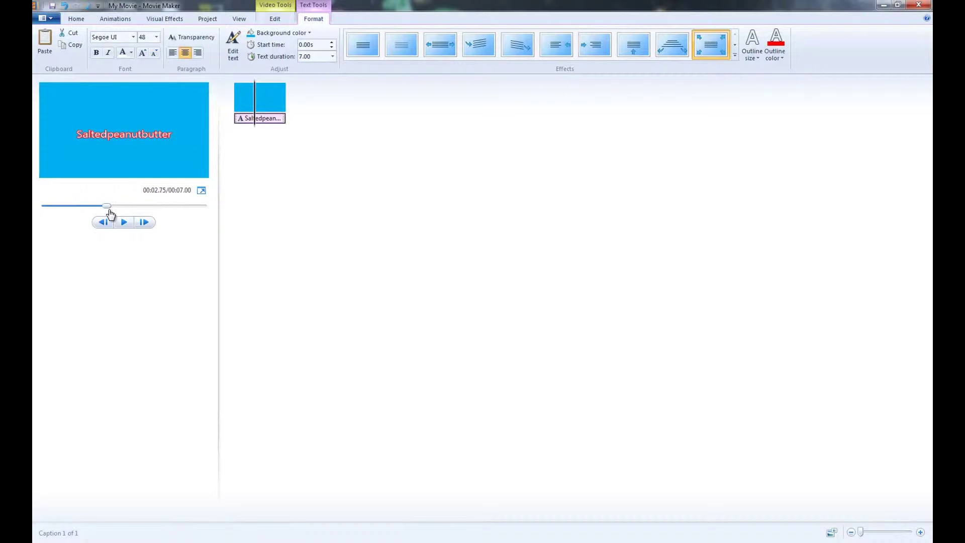
{"action": "left_click_drag", "start_coordinate": [107, 210], "coordinate": [44, 206]}
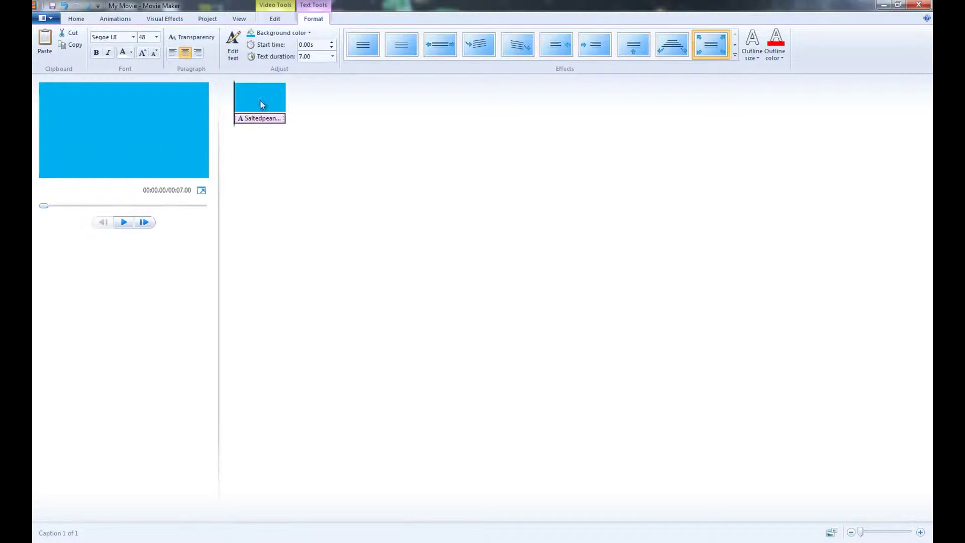
{"action": "left_click", "coordinate": [164, 19]}
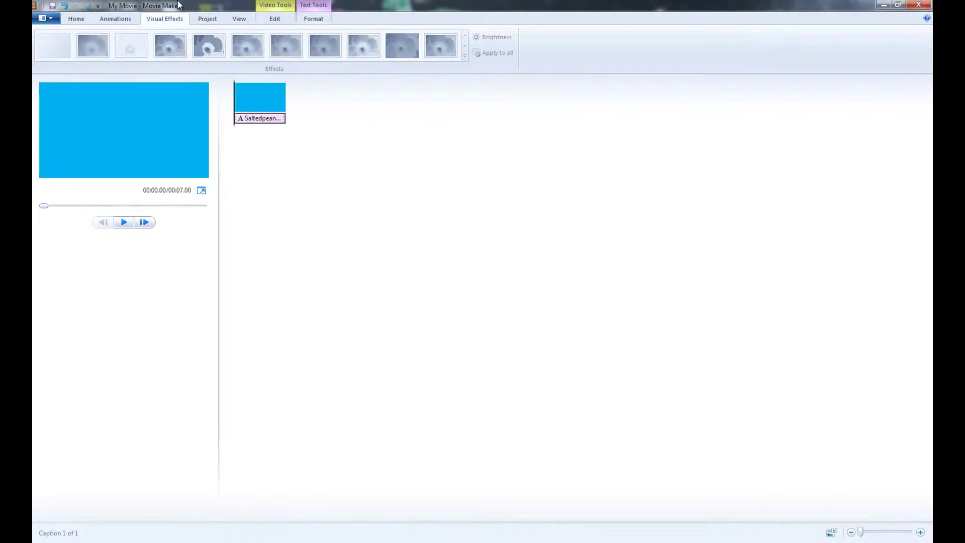
{"action": "left_click", "coordinate": [120, 19]}
{"action": "left_click", "coordinate": [275, 19]}
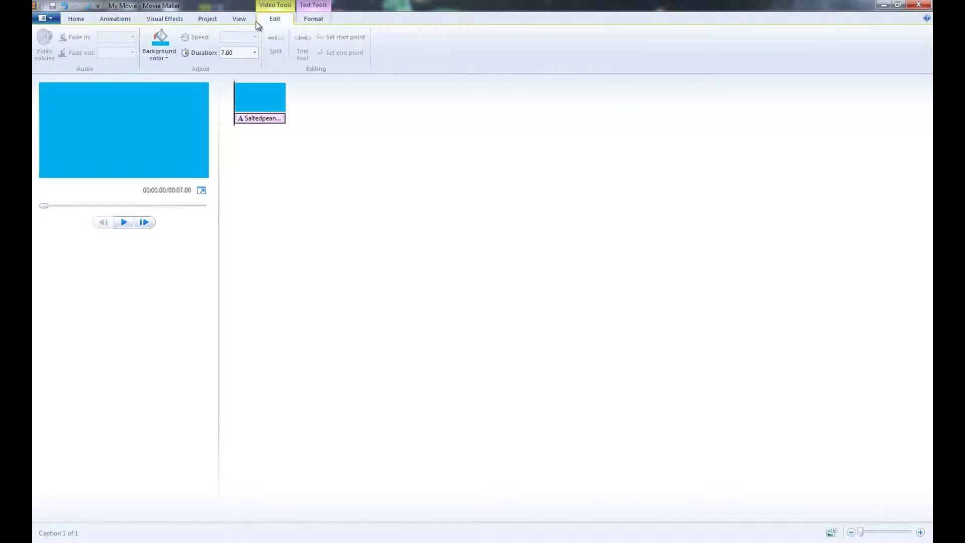
{"action": "left_click", "coordinate": [239, 19]}
{"action": "left_click", "coordinate": [208, 19]}
{"action": "left_click", "coordinate": [168, 19]}
{"action": "left_click", "coordinate": [88, 19]}
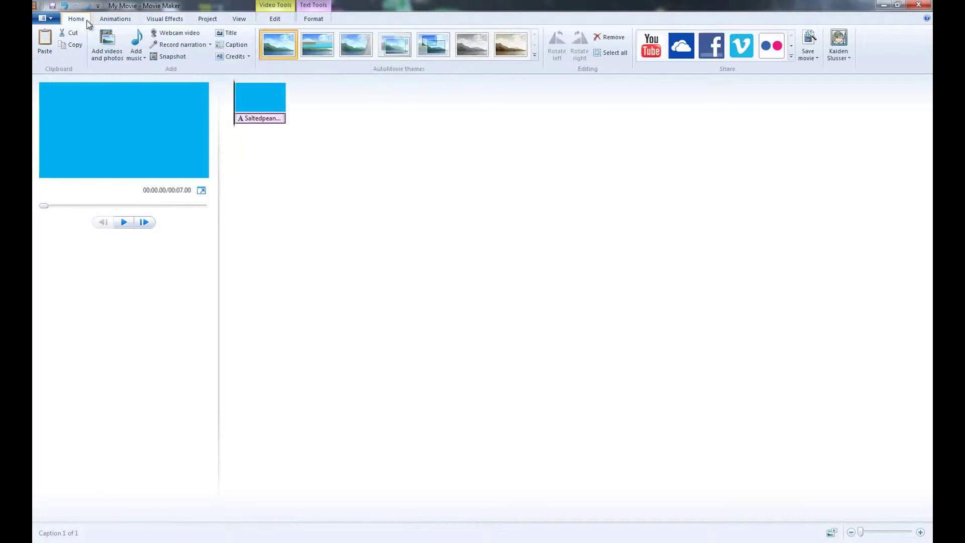
{"action": "left_click", "coordinate": [118, 16]}
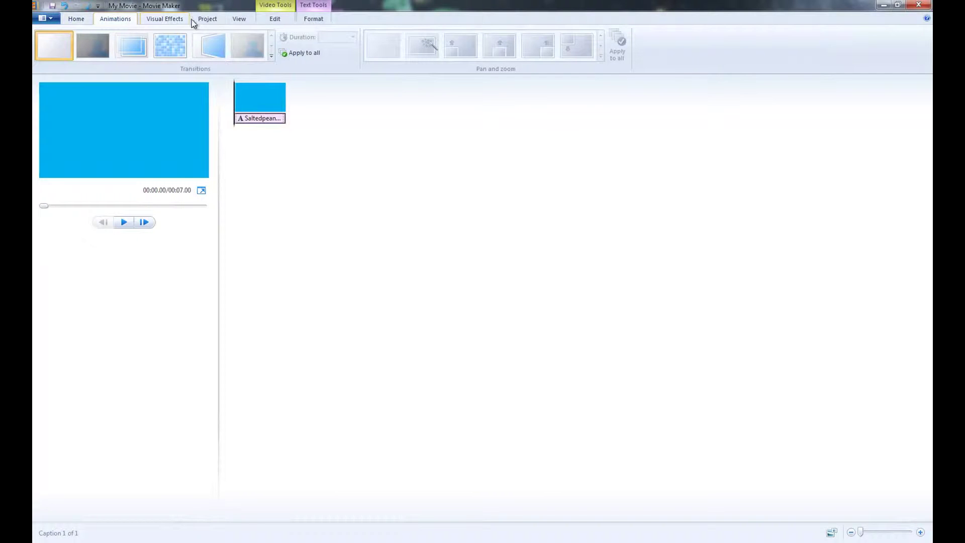
{"action": "left_click", "coordinate": [179, 18]}
{"action": "left_click", "coordinate": [205, 19]}
{"action": "left_click", "coordinate": [239, 19]}
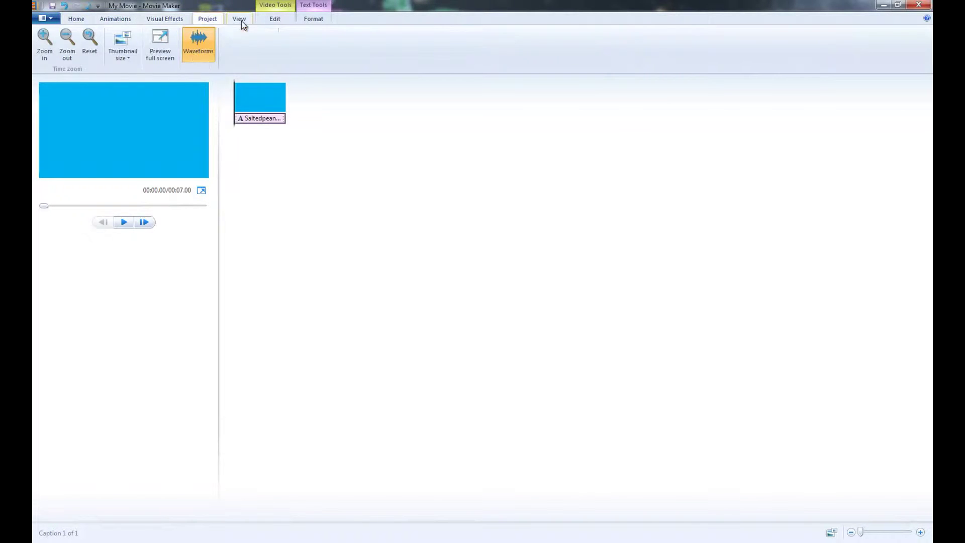
{"action": "left_click", "coordinate": [275, 19]}
{"action": "left_click", "coordinate": [313, 19]}
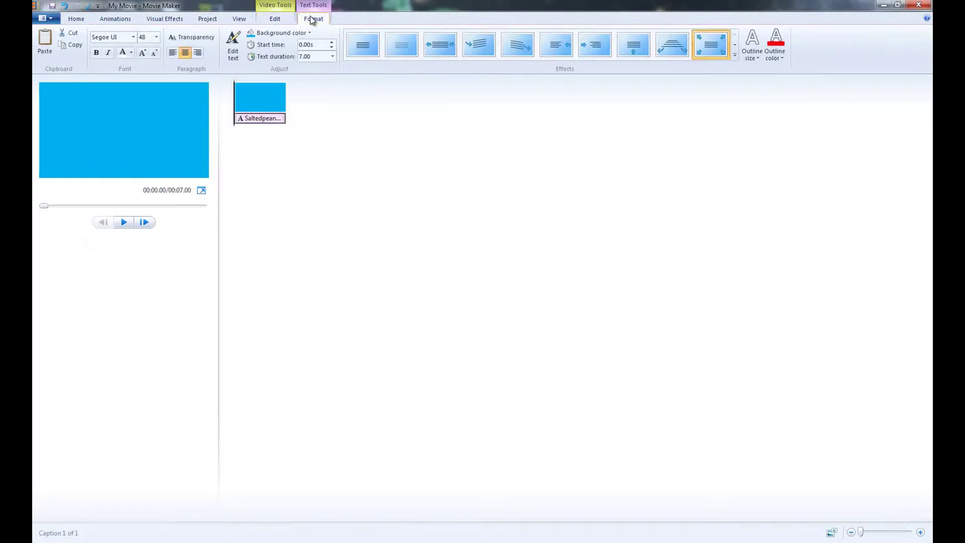
{"action": "left_click", "coordinate": [274, 19]}
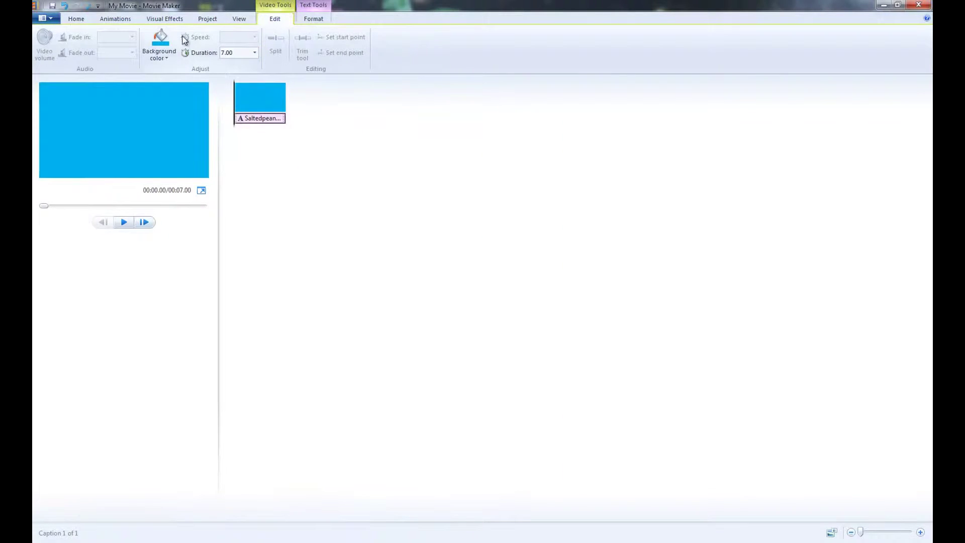
{"action": "left_click", "coordinate": [187, 19]}
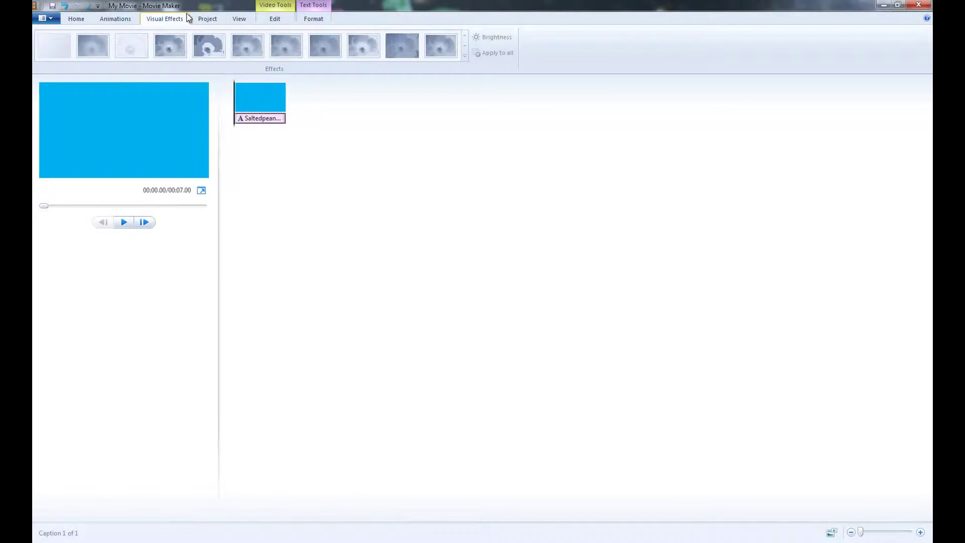
{"action": "left_click", "coordinate": [213, 20]}
- Examine the transitions, AutoMovie themes, visual effects, project, view and text formatting options available for the title clip
{"action": "left_click", "coordinate": [114, 21]}
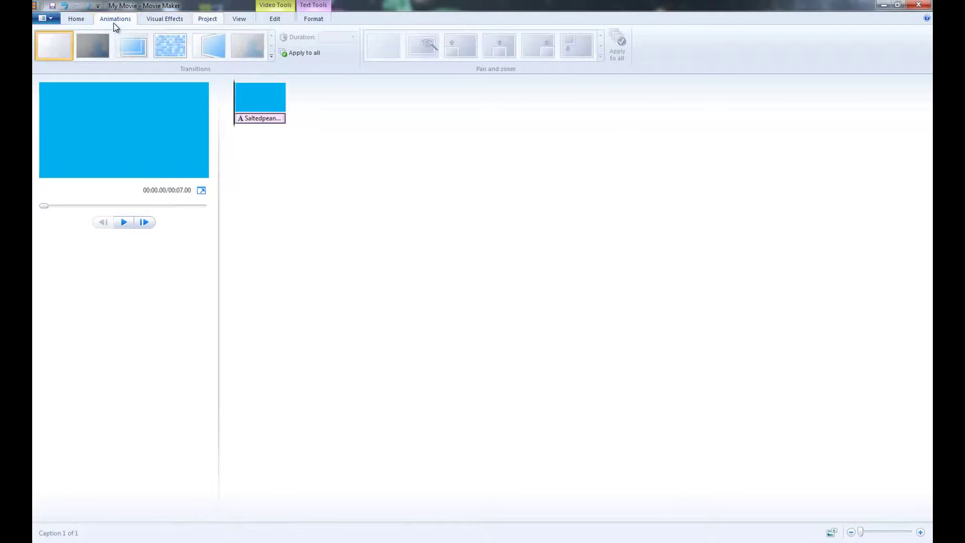
{"action": "left_click", "coordinate": [271, 55]}
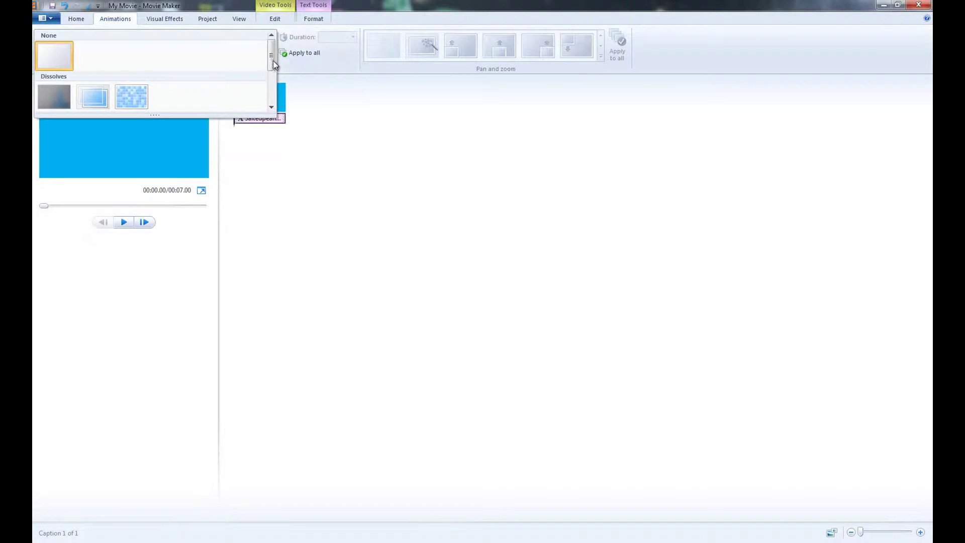
{"action": "left_click", "coordinate": [244, 180]}
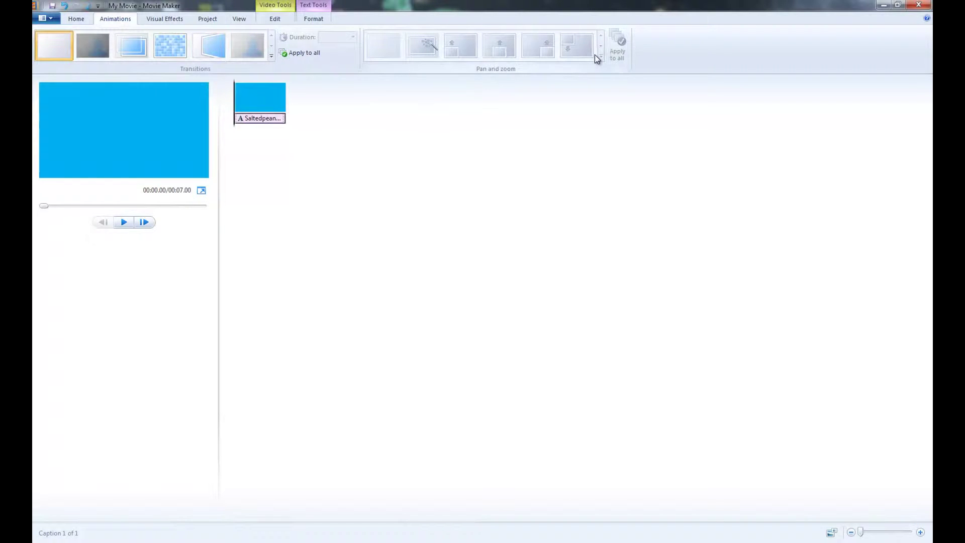
{"action": "left_click", "coordinate": [77, 19]}
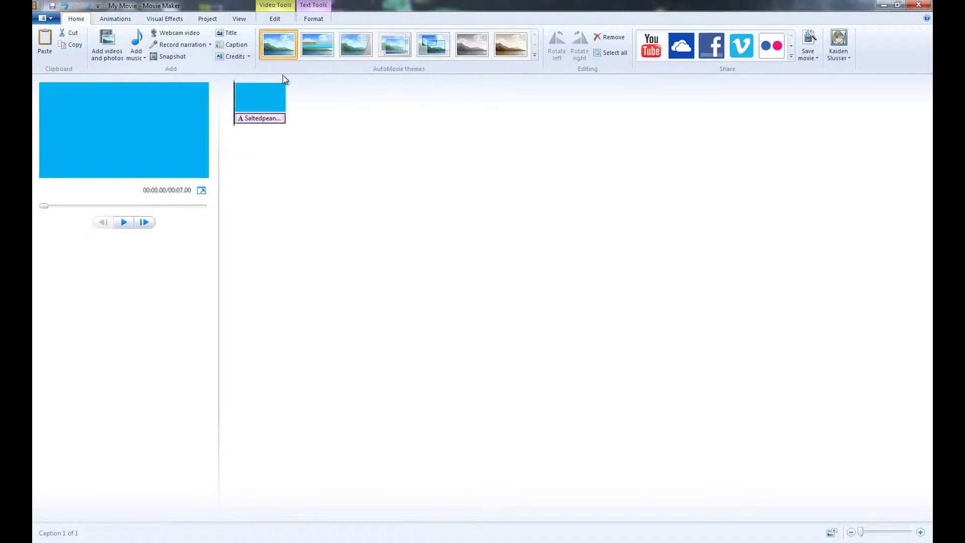
{"action": "key", "text": "space"}
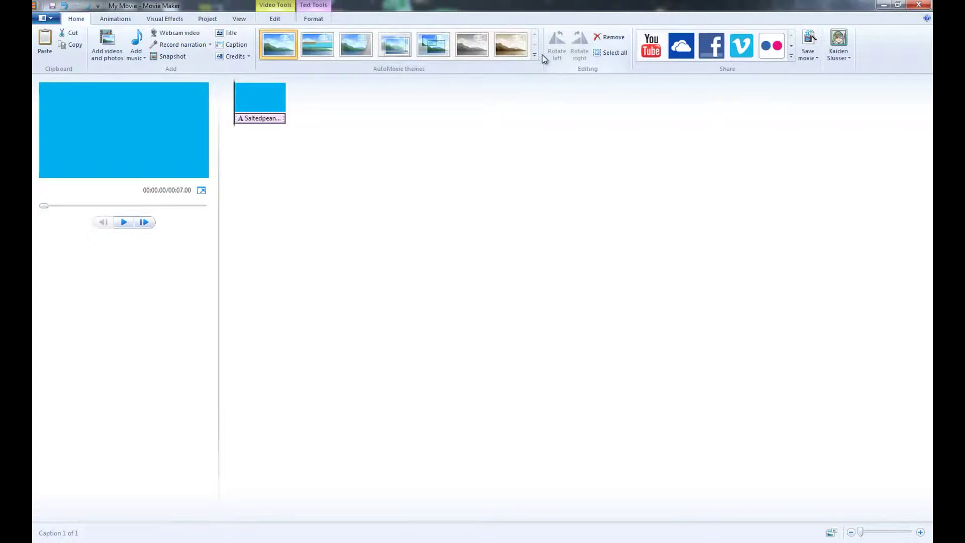
{"action": "left_click", "coordinate": [106, 20]}
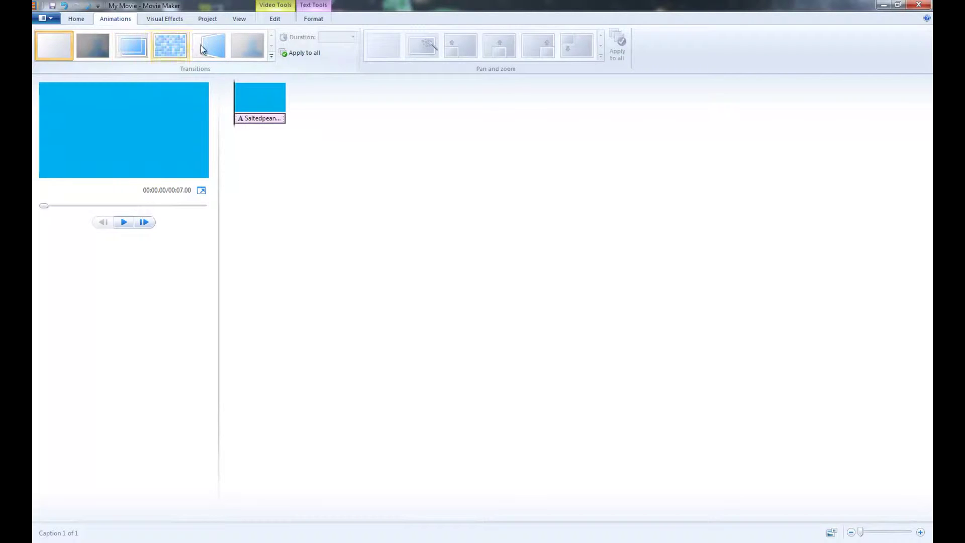
{"action": "left_click", "coordinate": [272, 56]}
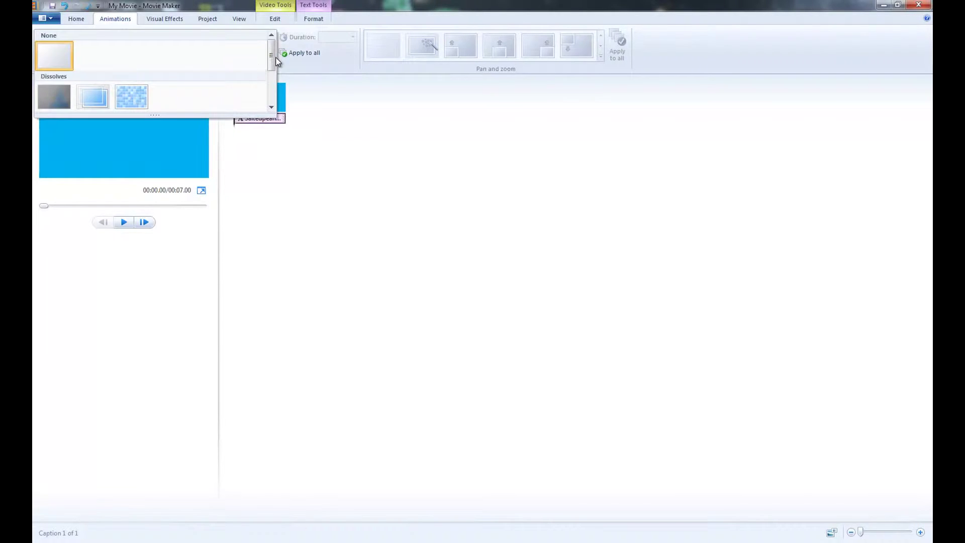
{"action": "left_click_drag", "start_coordinate": [276, 60], "coordinate": [267, 35]}
{"action": "left_click", "coordinate": [215, 134]}
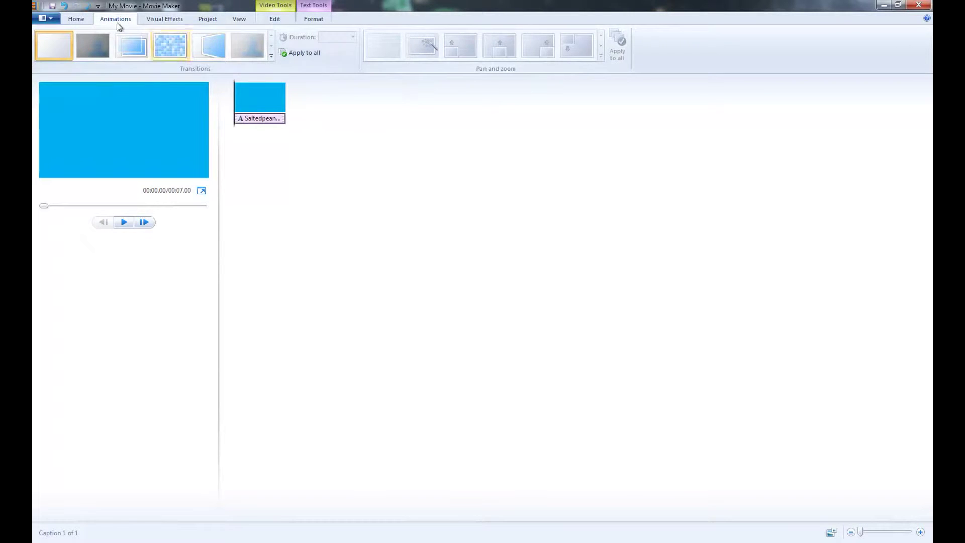
{"action": "left_click", "coordinate": [160, 18]}
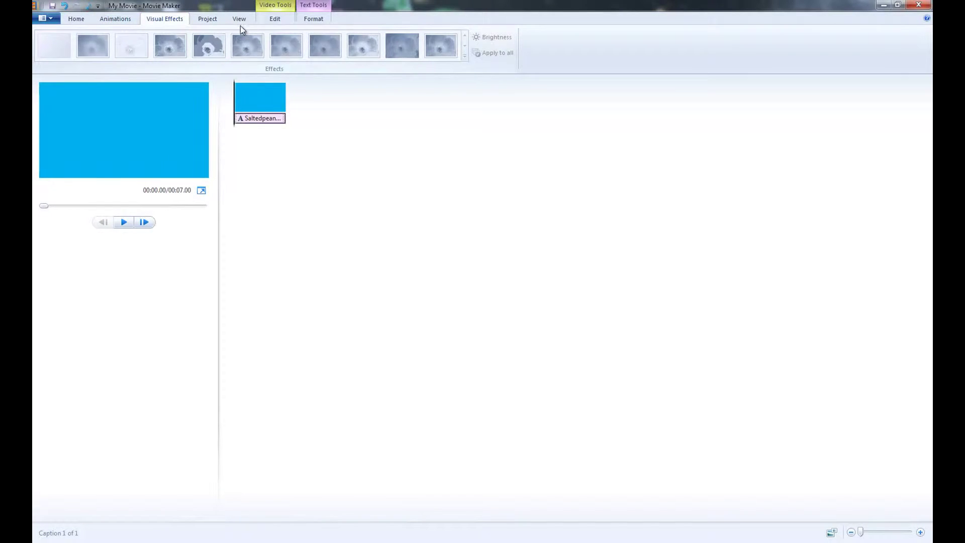
{"action": "left_click", "coordinate": [207, 19]}
{"action": "left_click", "coordinate": [238, 19]}
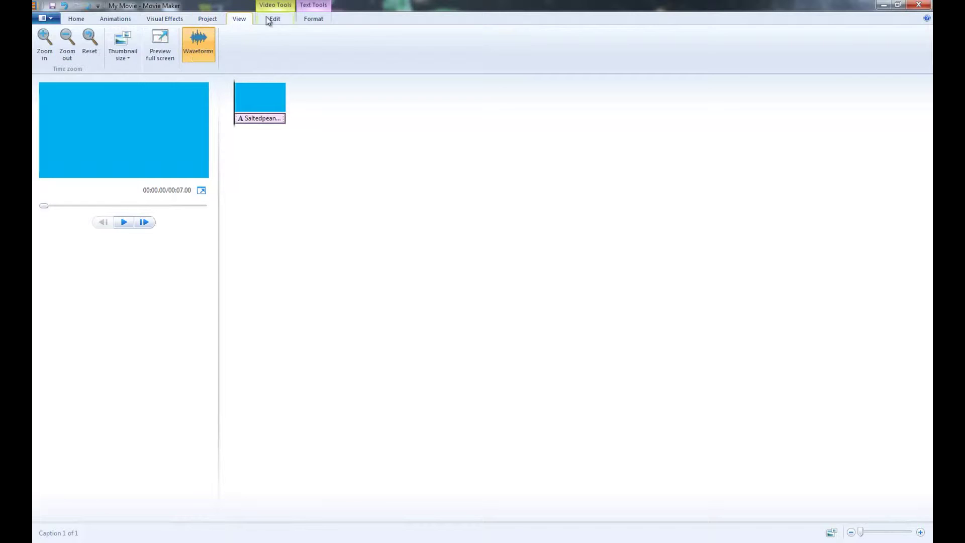
{"action": "left_click", "coordinate": [268, 20]}
{"action": "left_click", "coordinate": [311, 20]}
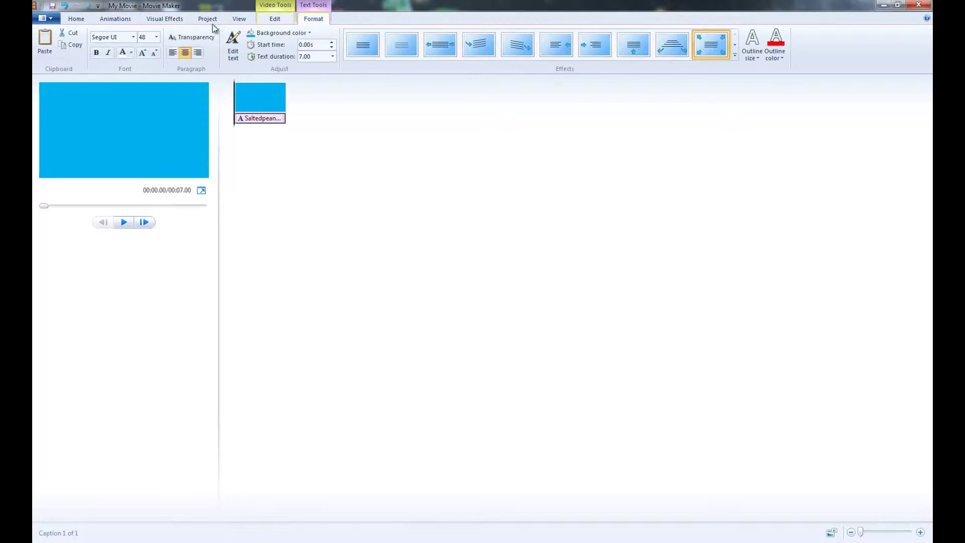
{"action": "left_click", "coordinate": [76, 20]}
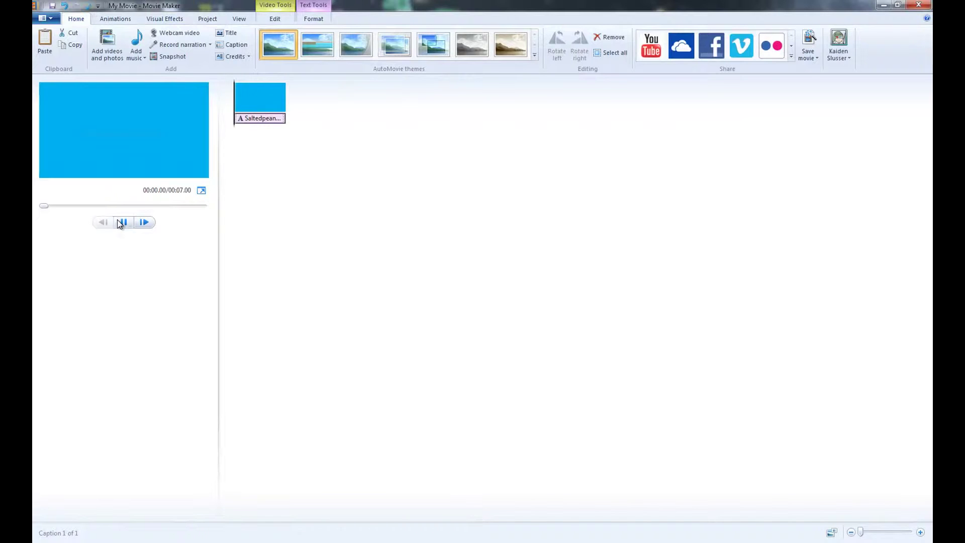
- Play the title clip in the preview, stop it by selecting the title text, and deselect the text
{"action": "left_click", "coordinate": [121, 223]}
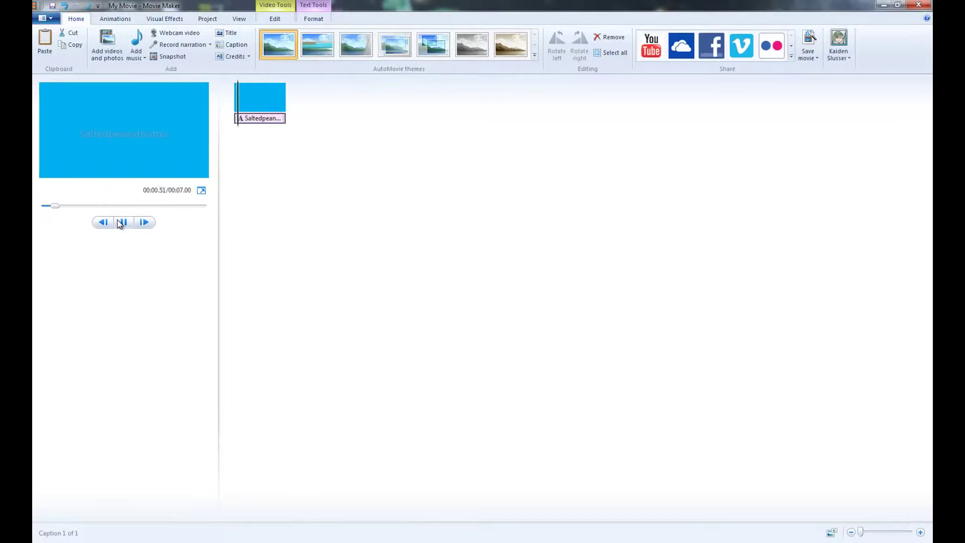
{"action": "left_click", "coordinate": [149, 143]}
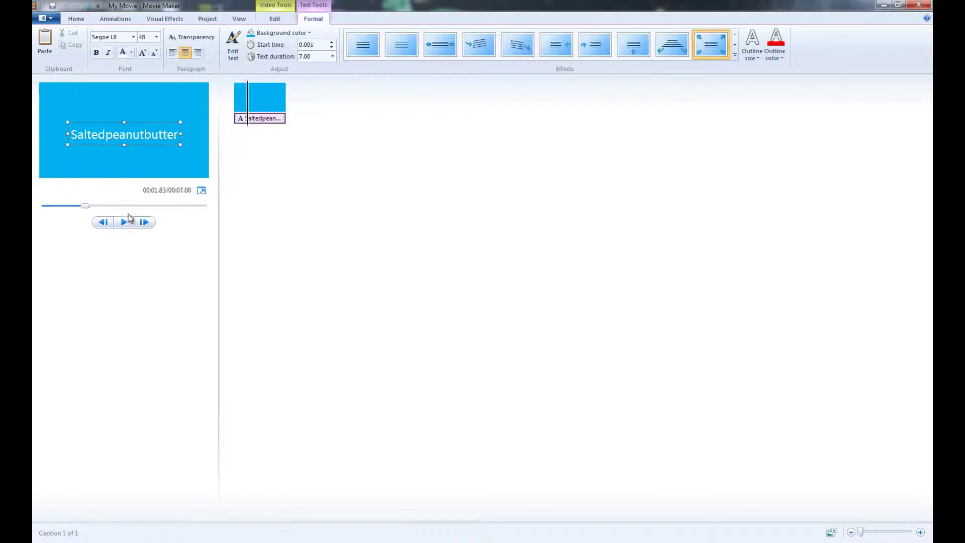
{"action": "left_click", "coordinate": [266, 200]}
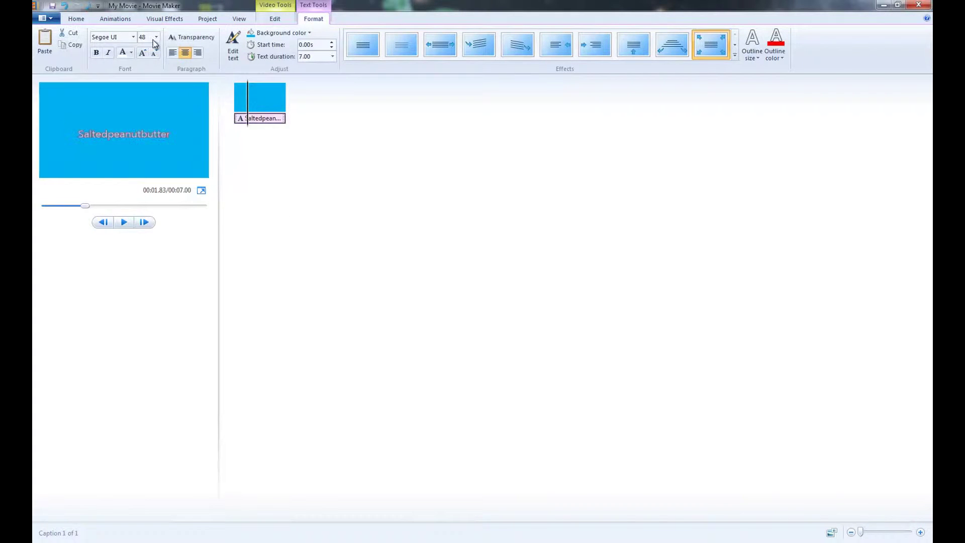
- Select the title's video clip and examine the transitions offered for it, down to the Reveals and Cinematic groups
{"action": "left_click", "coordinate": [238, 89]}
{"action": "left_click", "coordinate": [102, 21]}
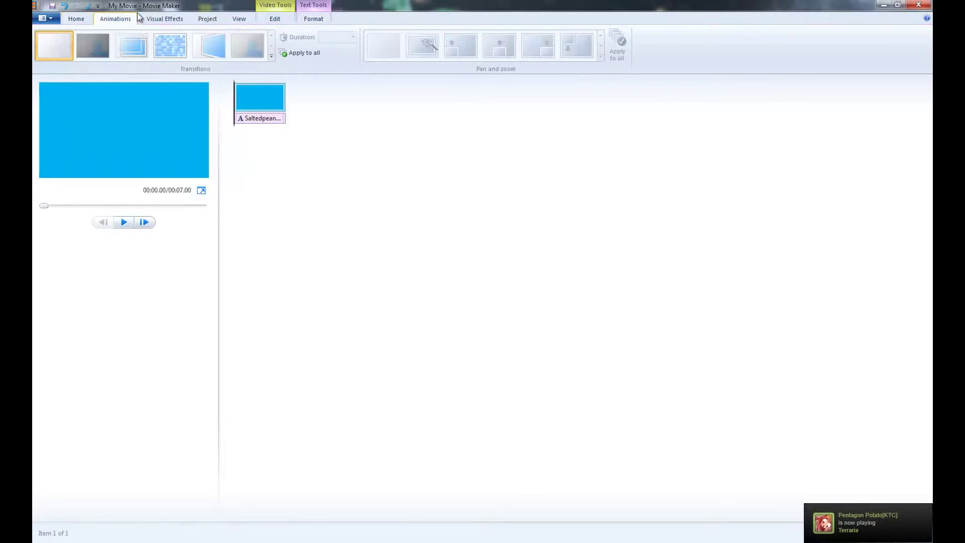
{"action": "left_click", "coordinate": [274, 56]}
{"action": "left_click", "coordinate": [274, 56]}
{"action": "left_click", "coordinate": [273, 55]}
{"action": "left_click", "coordinate": [271, 57]}
{"action": "left_click", "coordinate": [269, 55]}
{"action": "left_click_drag", "start_coordinate": [269, 53], "coordinate": [273, 155]}
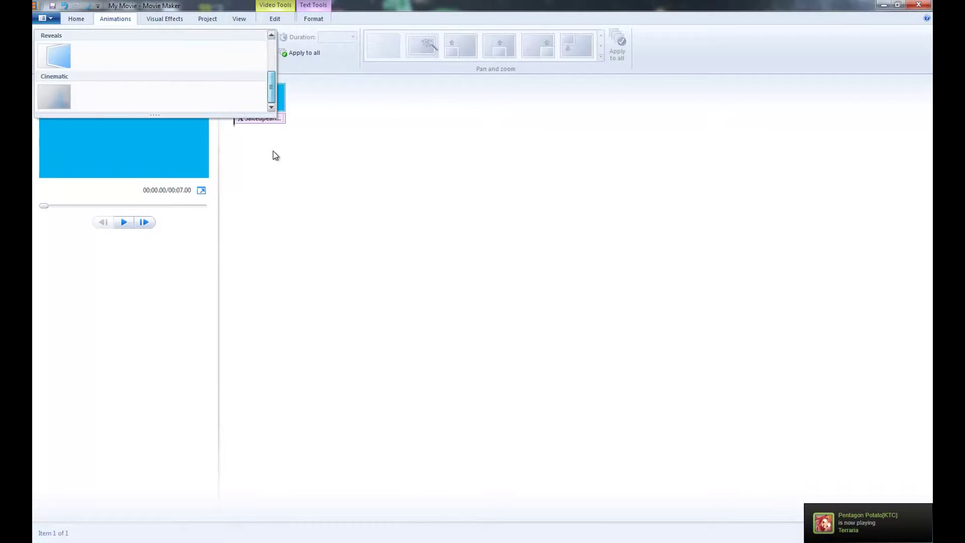
{"action": "left_click", "coordinate": [286, 157]}
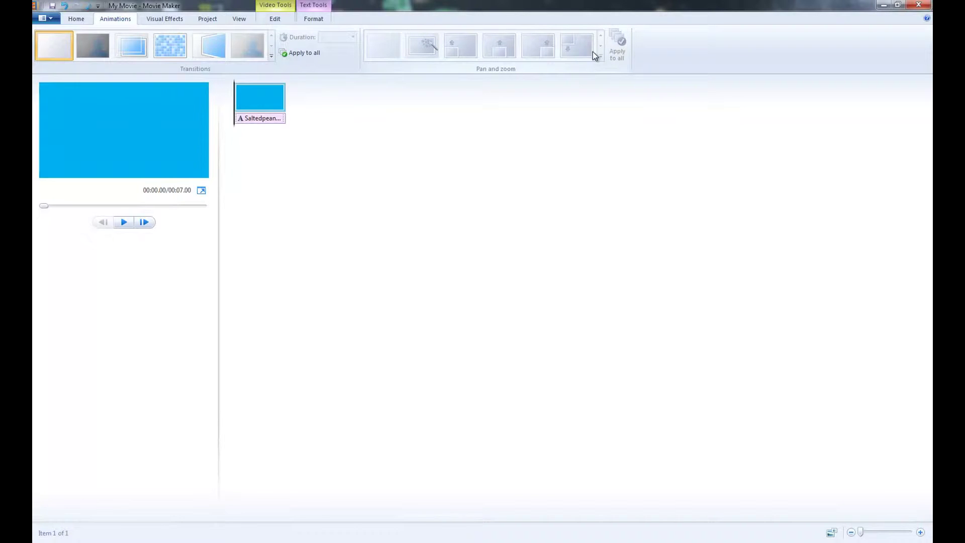
- Look through the visual effects, audio and aspect ratio, video editing and text formatting options for the selected clip
{"action": "left_click", "coordinate": [156, 20]}
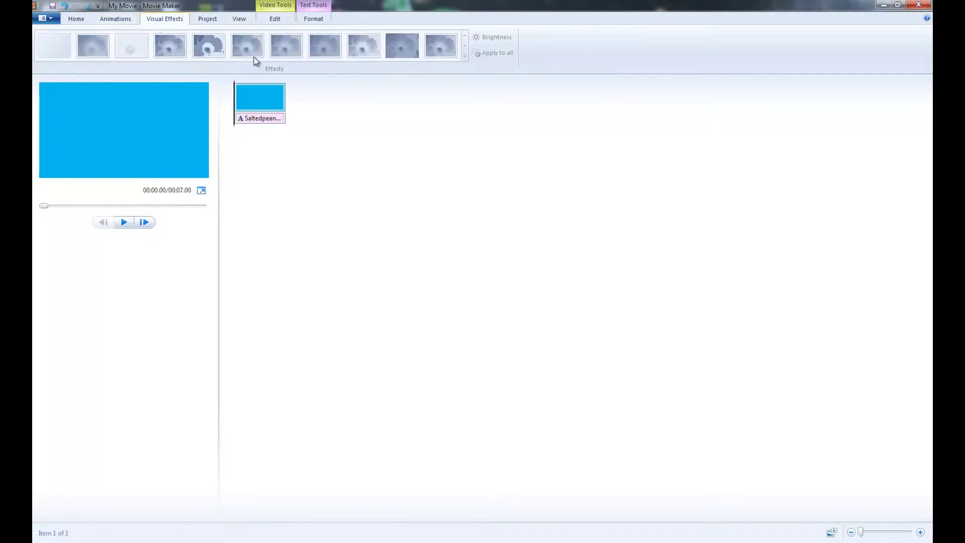
{"action": "left_click", "coordinate": [211, 21]}
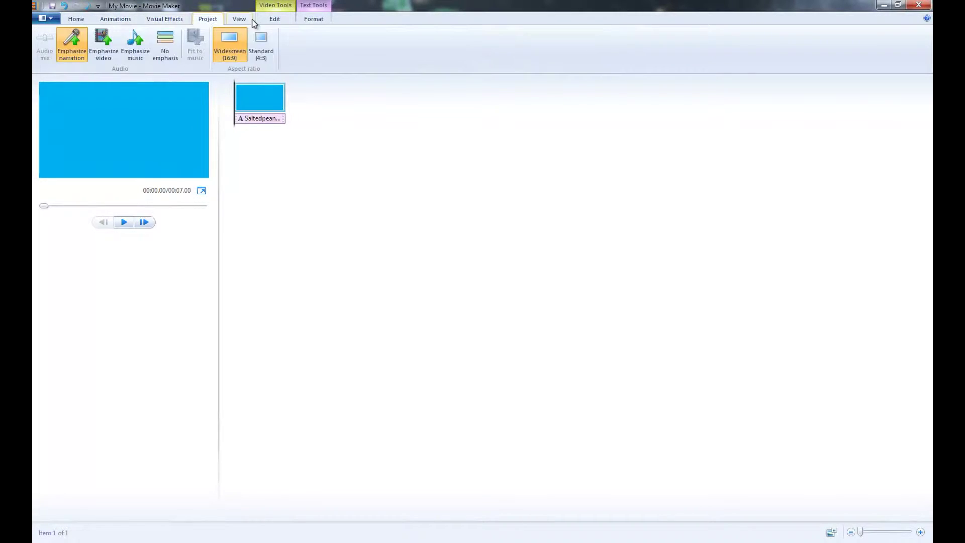
{"action": "left_click", "coordinate": [241, 19]}
{"action": "left_click", "coordinate": [264, 19]}
{"action": "left_click", "coordinate": [313, 19]}
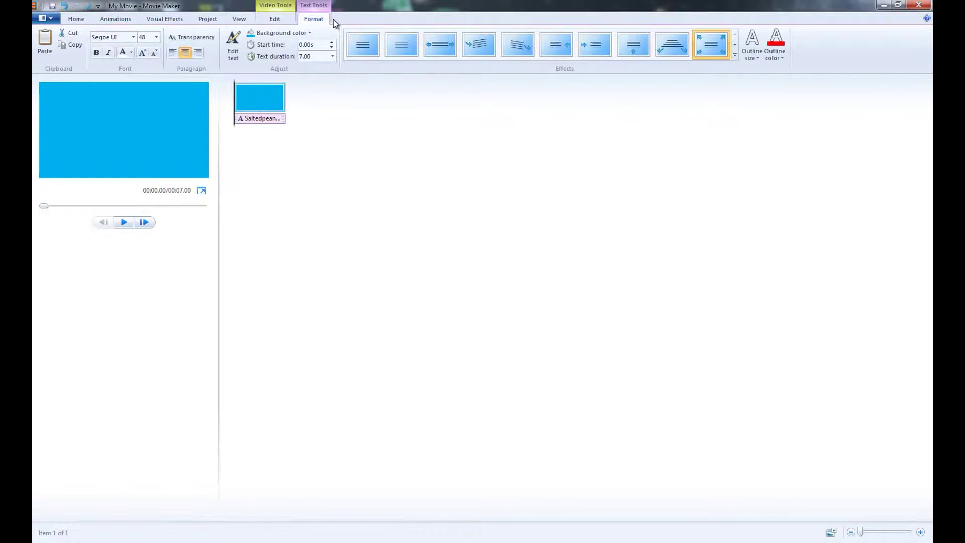
{"action": "left_click", "coordinate": [77, 20]}
{"action": "left_click", "coordinate": [169, 20]}
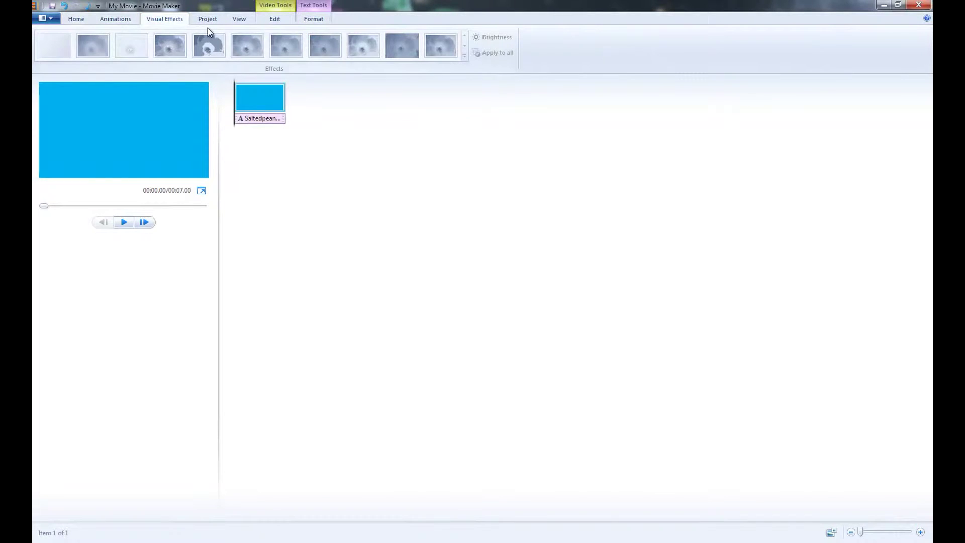
{"action": "left_click", "coordinate": [216, 20]}
{"action": "left_click", "coordinate": [184, 20]}
{"action": "left_click", "coordinate": [78, 19]}
{"action": "left_click", "coordinate": [302, 15]}
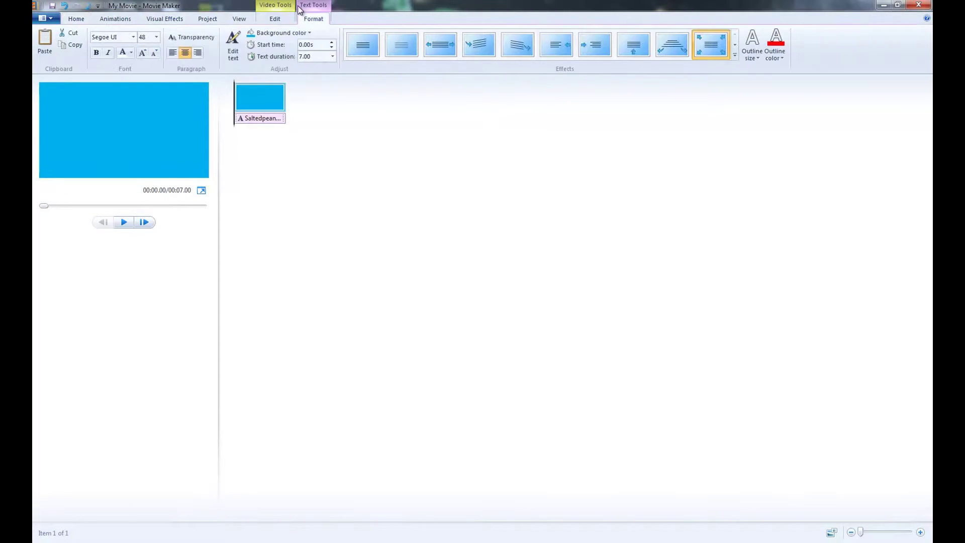
{"action": "left_click", "coordinate": [274, 19]}
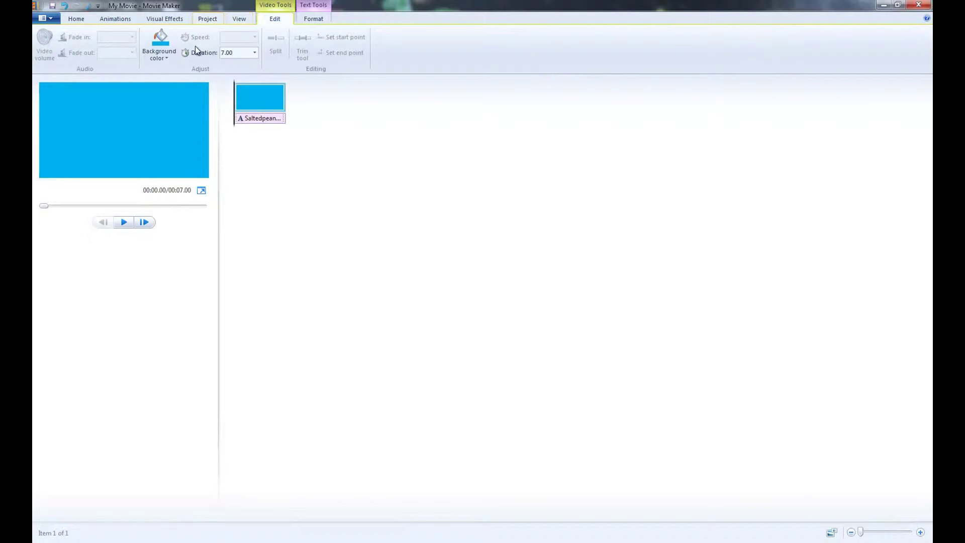
{"action": "left_click", "coordinate": [239, 19]}
{"action": "left_click", "coordinate": [175, 19]}
{"action": "left_click", "coordinate": [200, 20]}
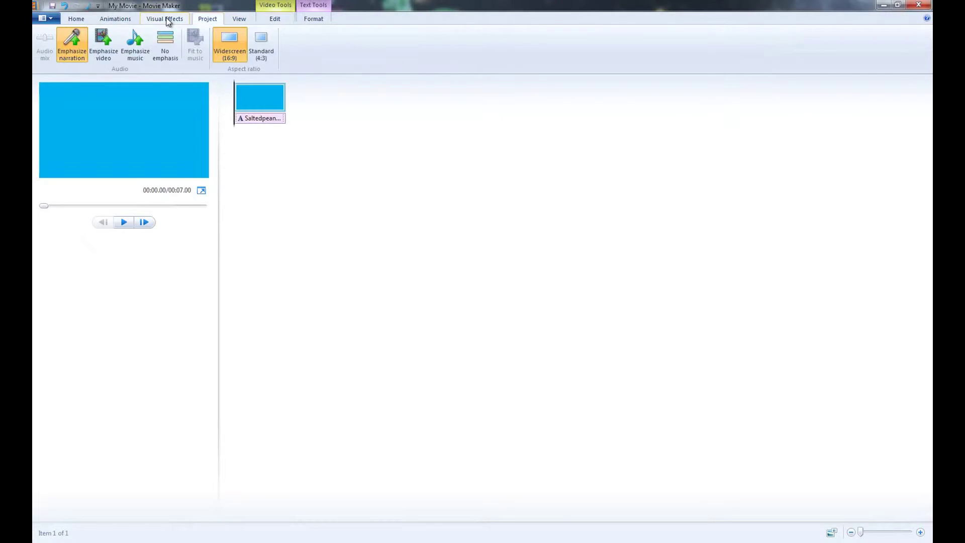
{"action": "left_click", "coordinate": [168, 19]}
{"action": "left_click", "coordinate": [125, 19]}
{"action": "left_click", "coordinate": [83, 19]}
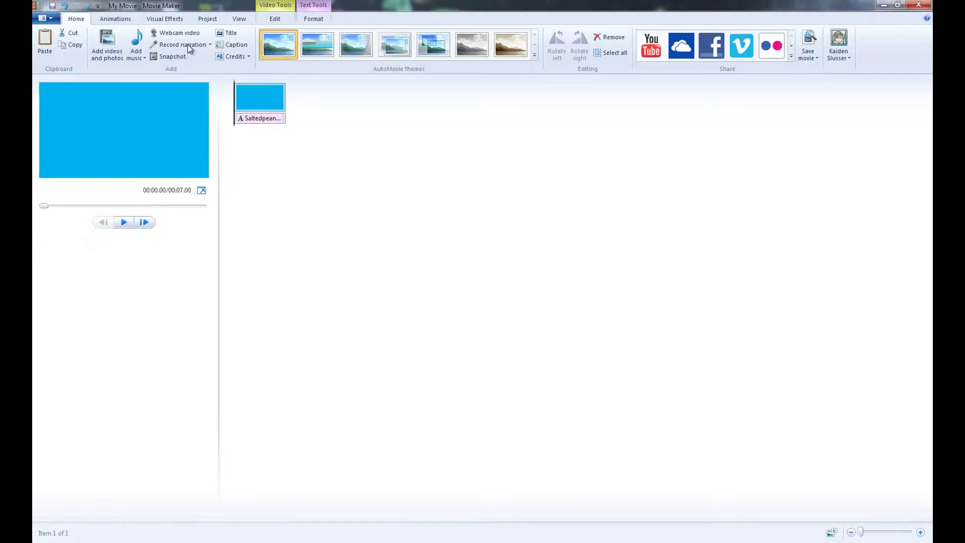
- Add the song "Nilla Wafer Top Hat Time Song - Rhett & Link" as music and play the movie
{"action": "left_click", "coordinate": [139, 46]}
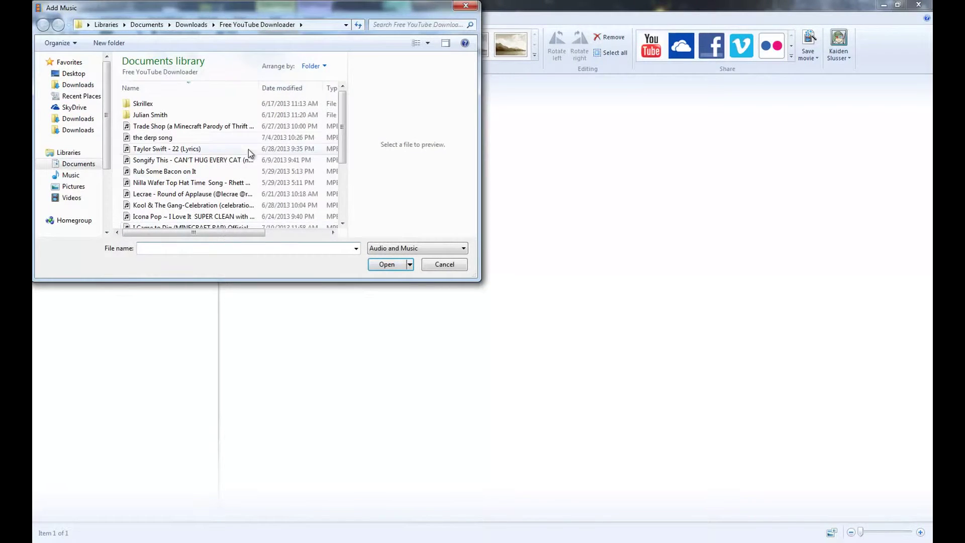
{"action": "left_click", "coordinate": [187, 183]}
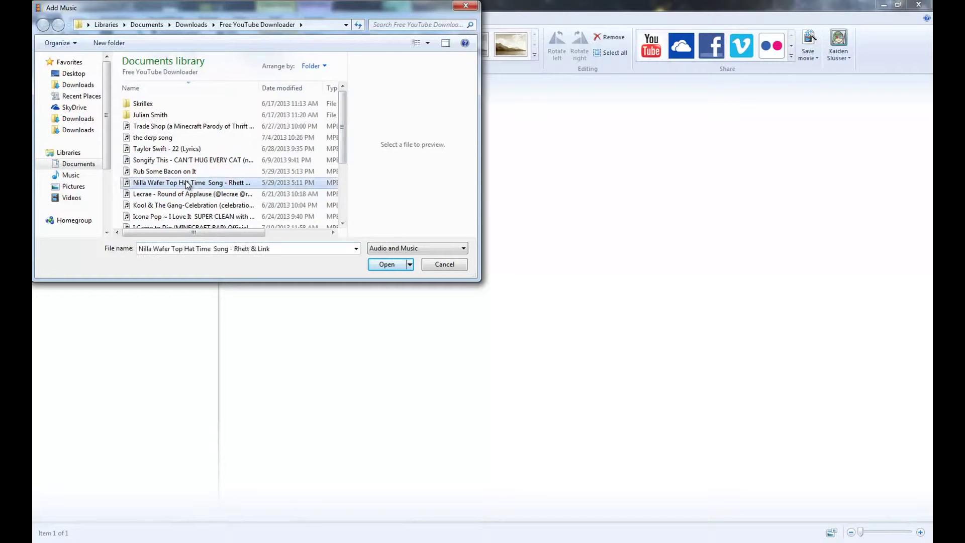
{"action": "double_click", "coordinate": [182, 182]}
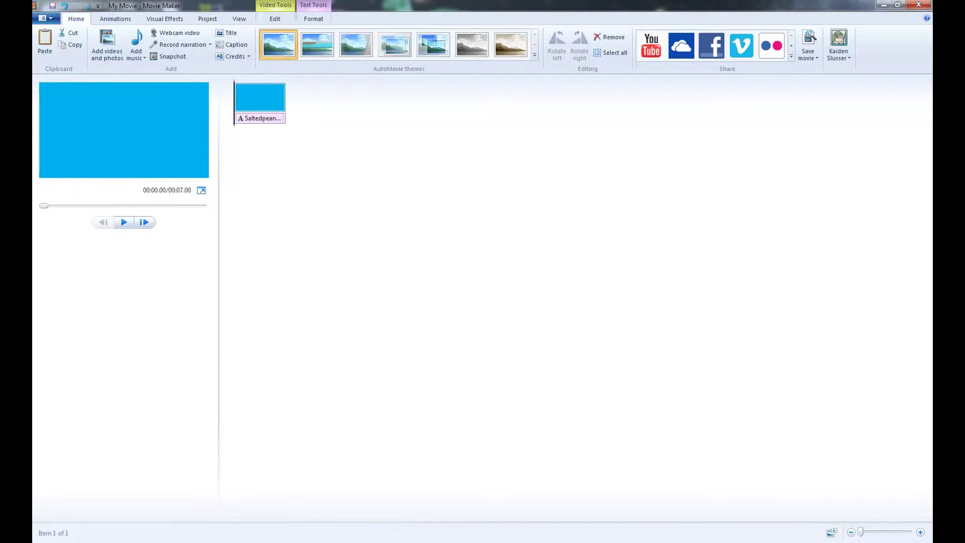
{"action": "key", "text": "space"}
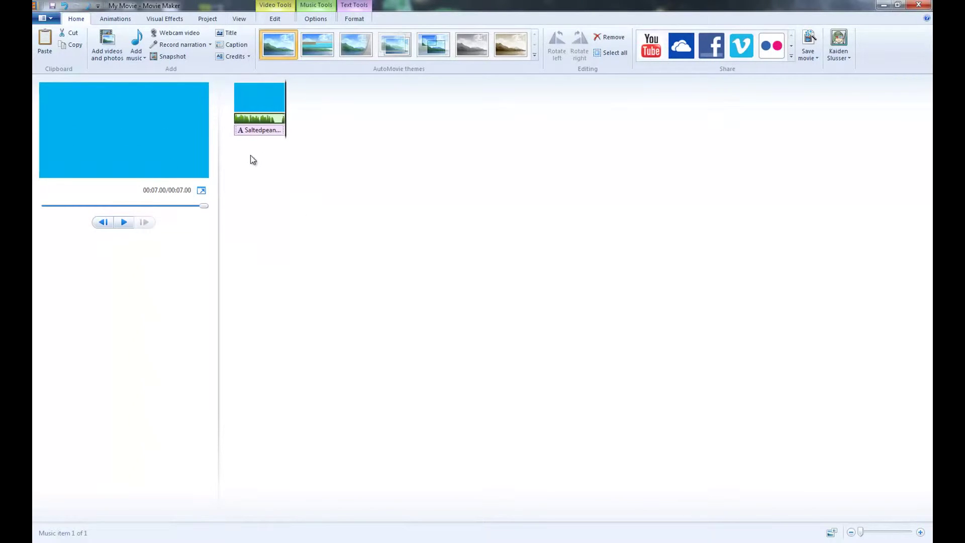
- Remove the "Saltedpeanutbutter" title text from the timeline and play a short part of the movie
{"action": "right_click", "coordinate": [255, 130]}
{"action": "left_click", "coordinate": [285, 184]}
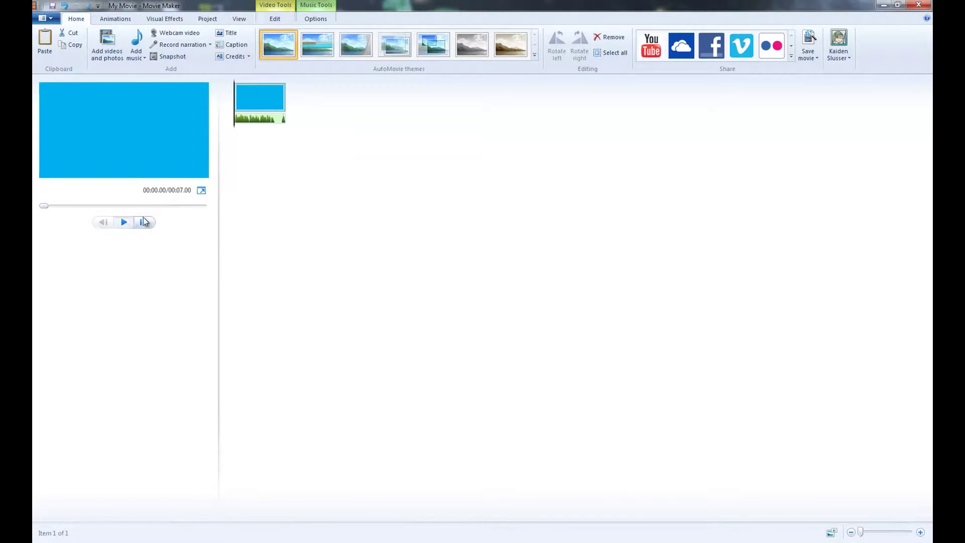
{"action": "left_click", "coordinate": [133, 222]}
{"action": "left_click", "coordinate": [133, 221]}
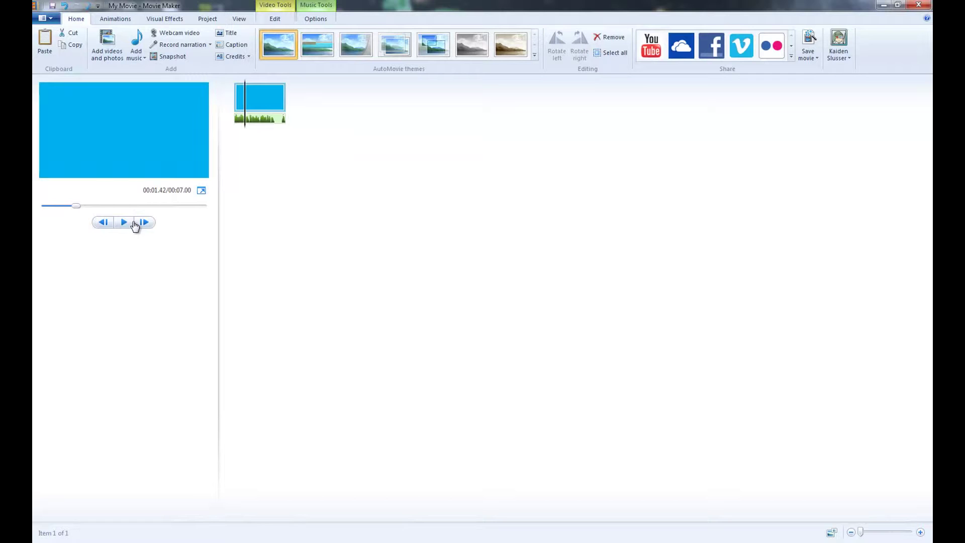
- Remove the music track under the light blue clip
{"action": "right_click", "coordinate": [266, 118]}
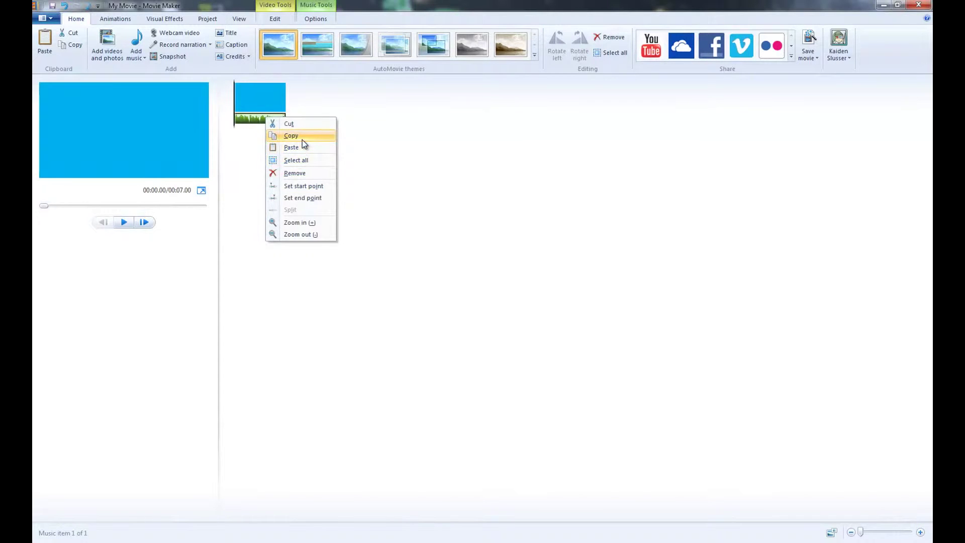
{"action": "left_click", "coordinate": [295, 173]}
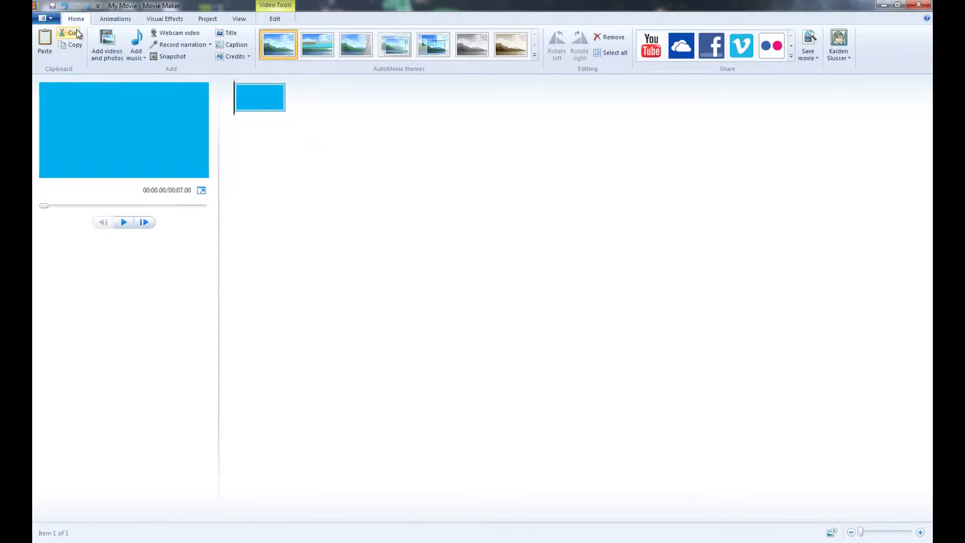
- Look through the publishing options and the save movie settings, including the one for high-definition display
{"action": "left_click", "coordinate": [44, 19]}
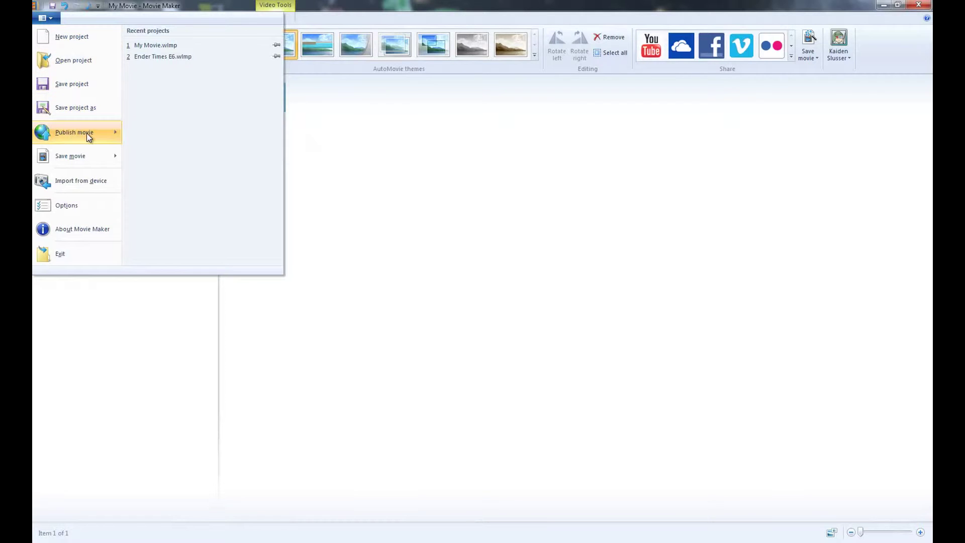
{"action": "mouse_move", "coordinate": [106, 162]}
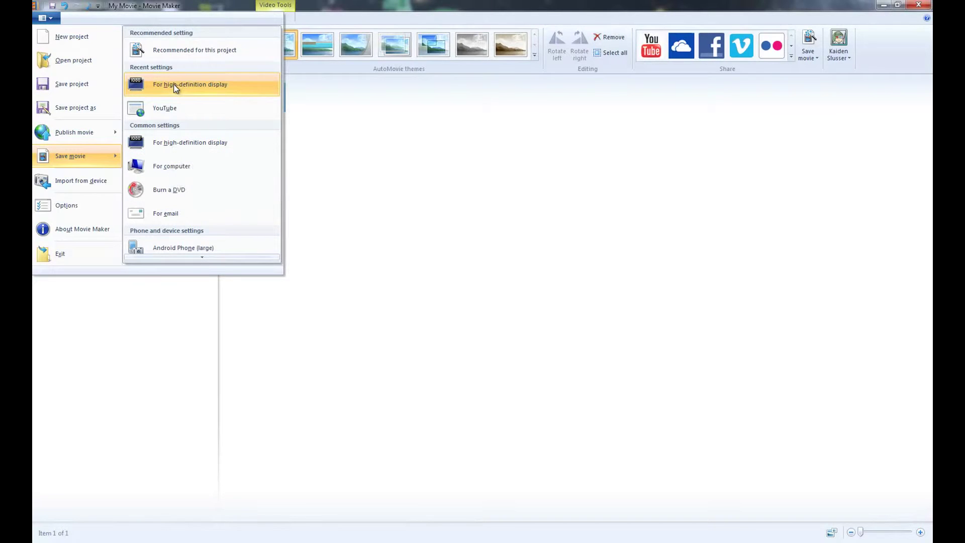
{"action": "left_click", "coordinate": [365, 158]}
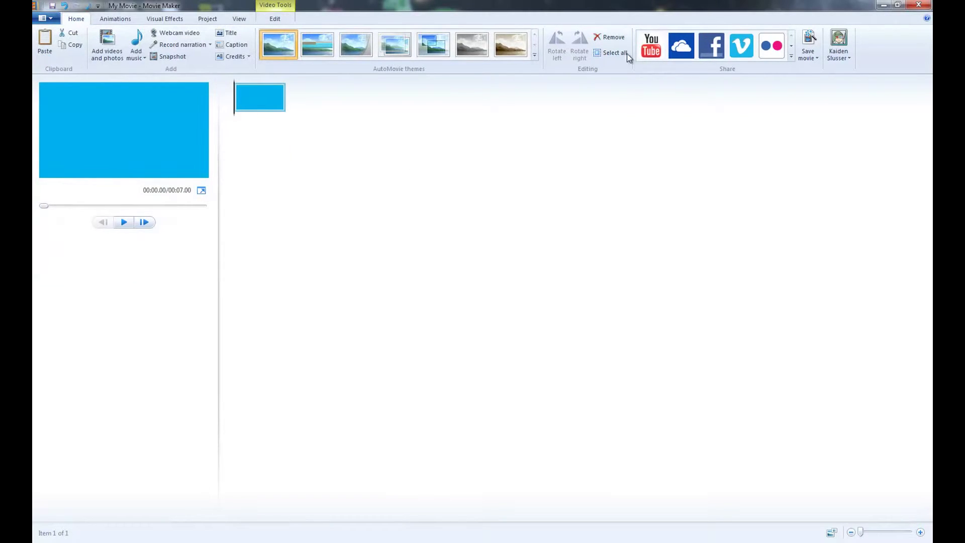
- Close the movie project and open YouTube from the Google home page in Internet Explorer
{"action": "left_click", "coordinate": [916, 5]}
{"action": "left_click", "coordinate": [507, 274]}
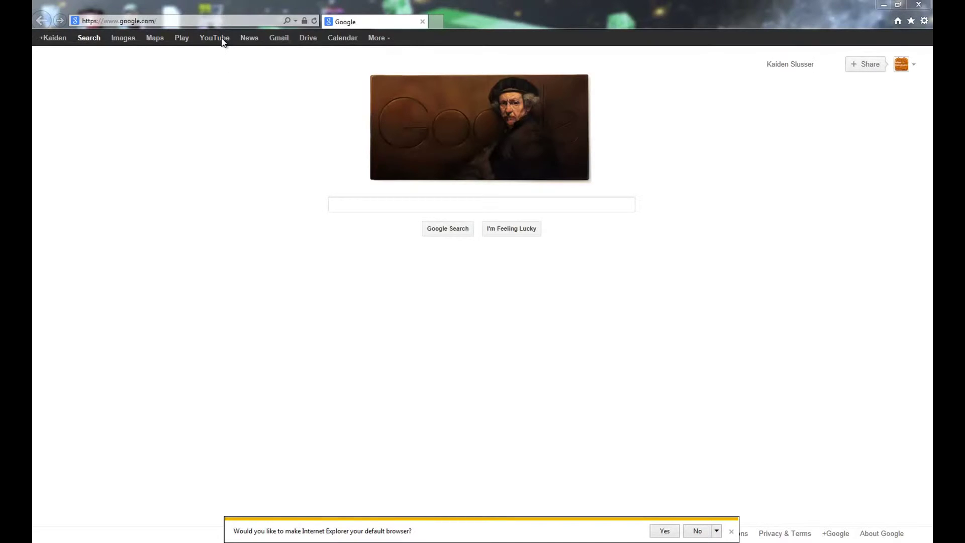
{"action": "left_click", "coordinate": [224, 44]}
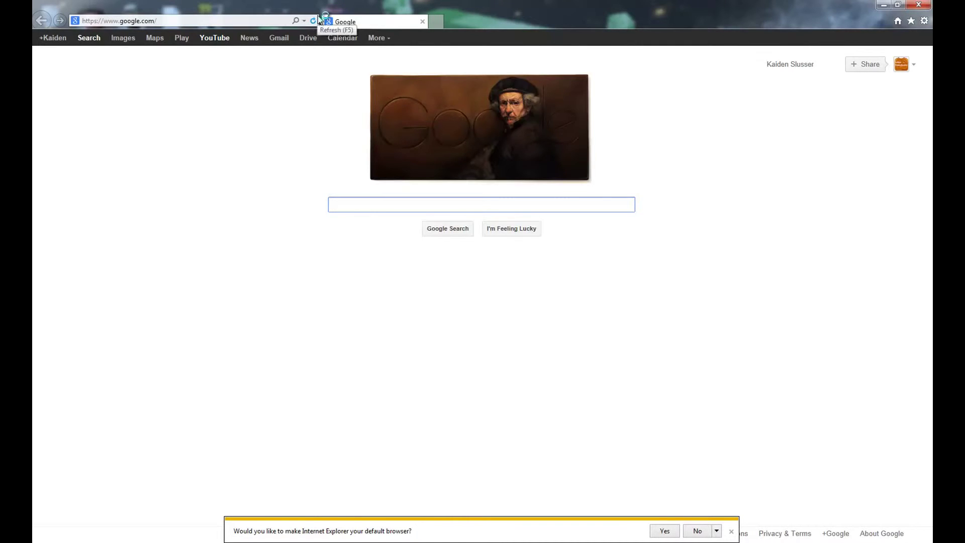
{"action": "left_click", "coordinate": [317, 19]}
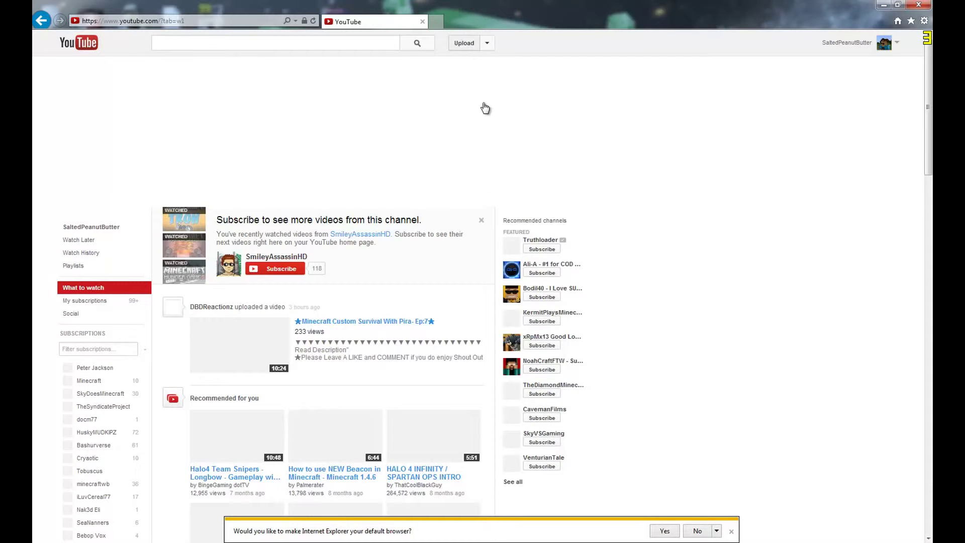
- Shrink the browser window, maximize it again, and dismiss the default browser prompt on the YouTube page
{"action": "double_click", "coordinate": [506, 24]}
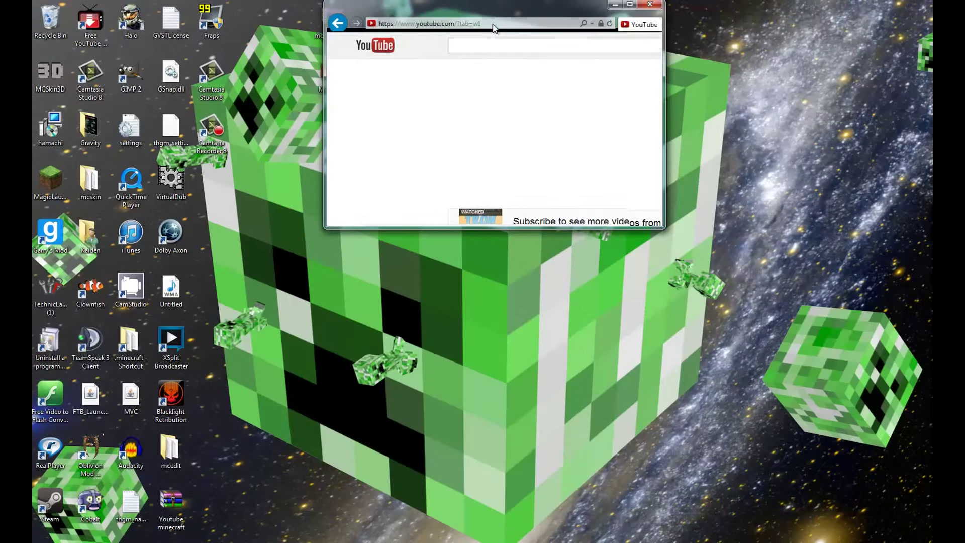
{"action": "left_click", "coordinate": [640, 4]}
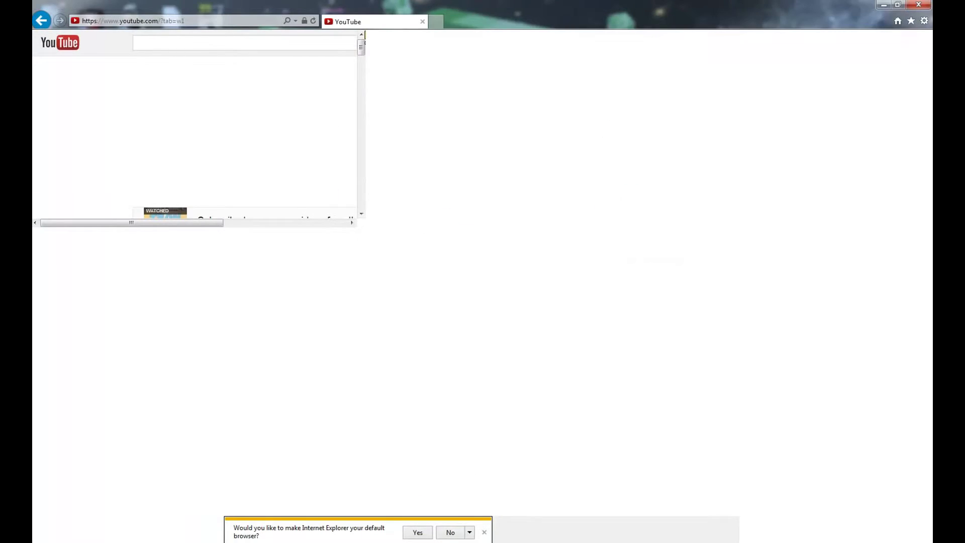
{"action": "left_click", "coordinate": [732, 532]}
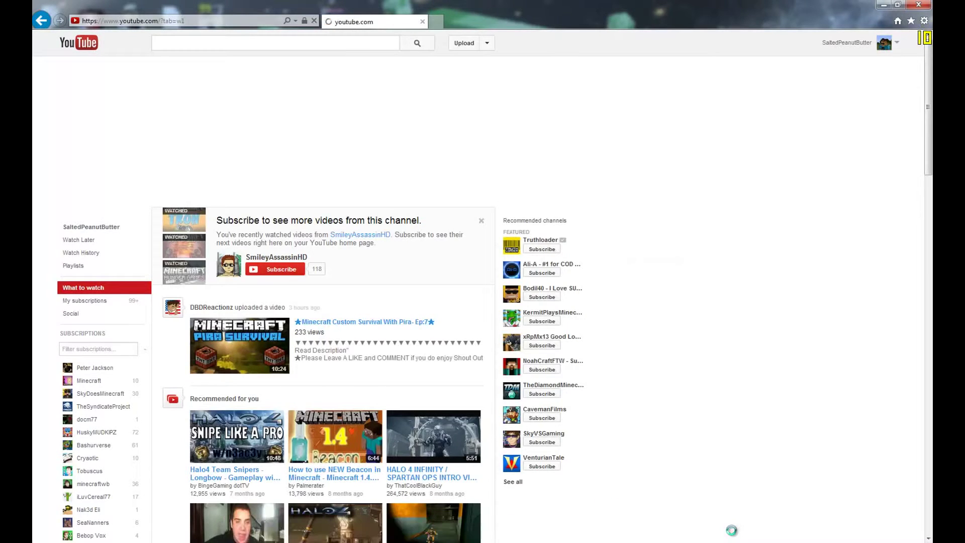